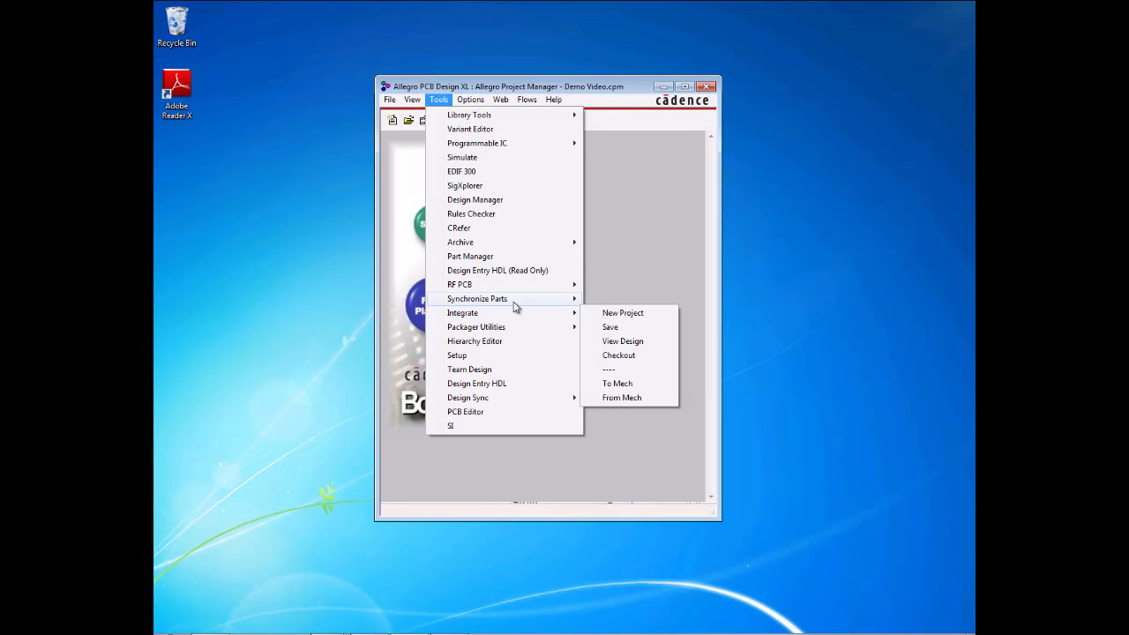
Step: Start a new Integrate project in C:\Projects and name it Demo_Video
mouse_move(515, 303)
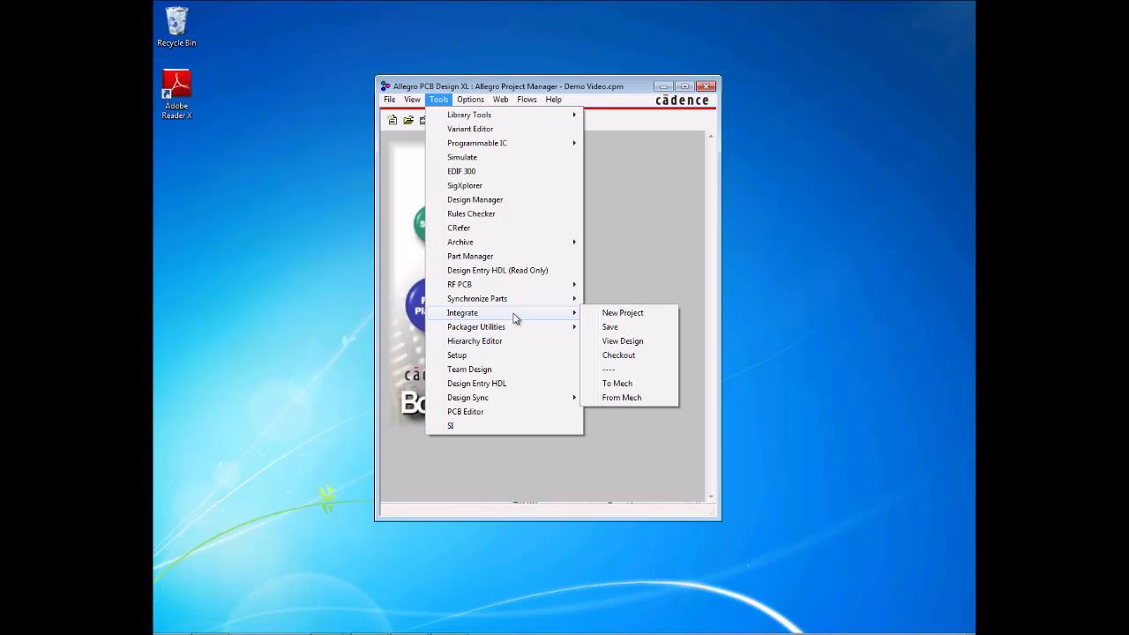
click(601, 315)
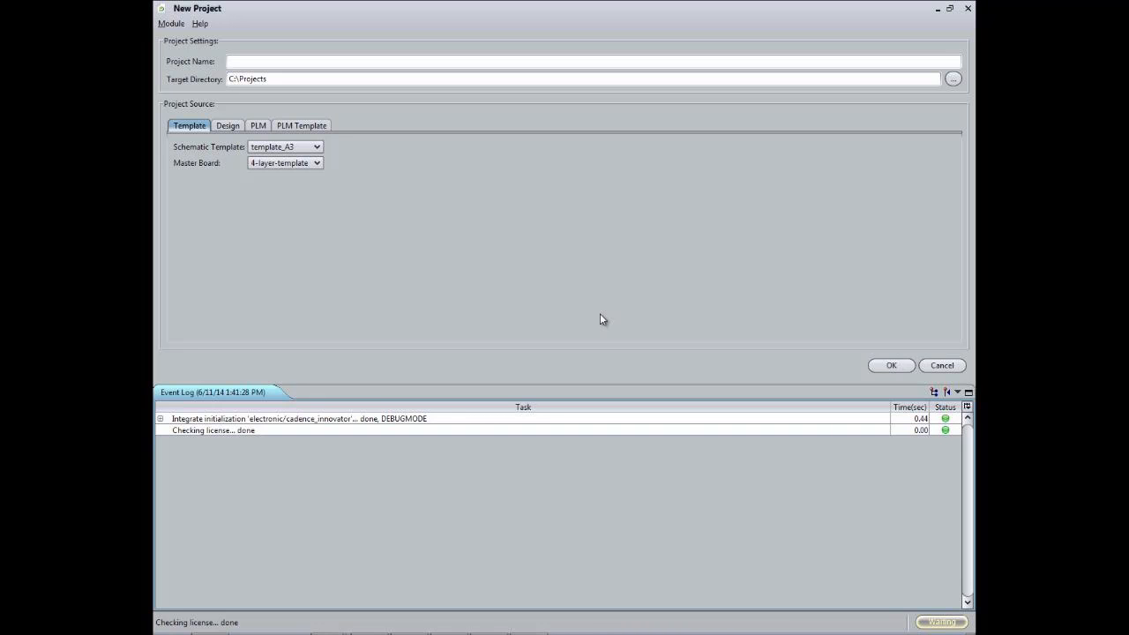
text(Demo)
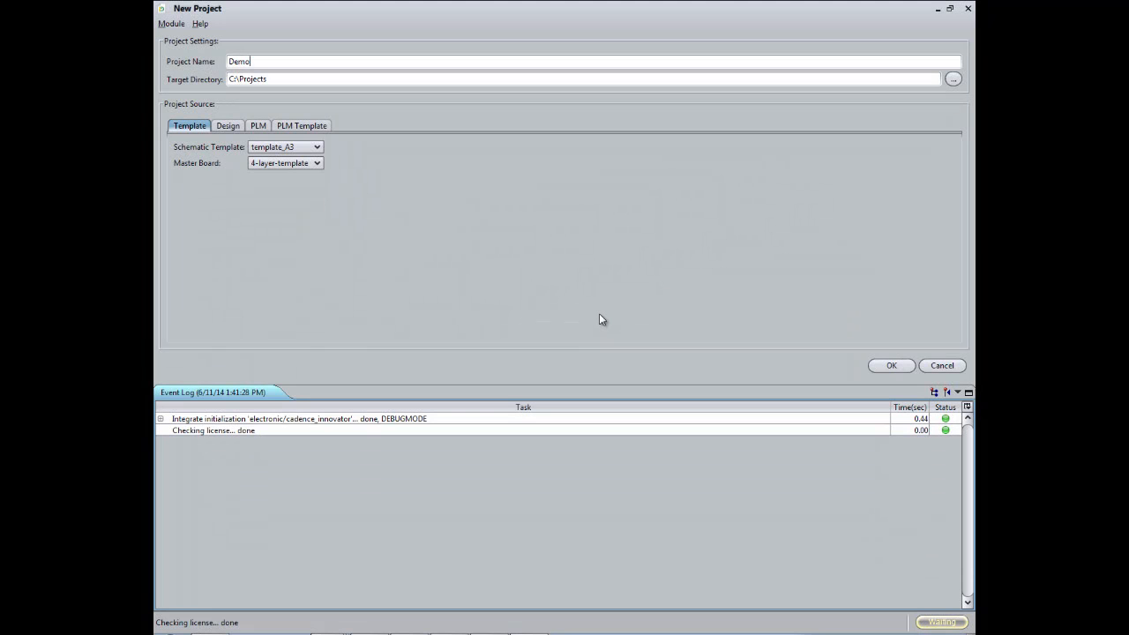
text(_Video)
Step: Review the available project sources and create the project from schematic template template_A3 with master board 4-layer-template
click(228, 126)
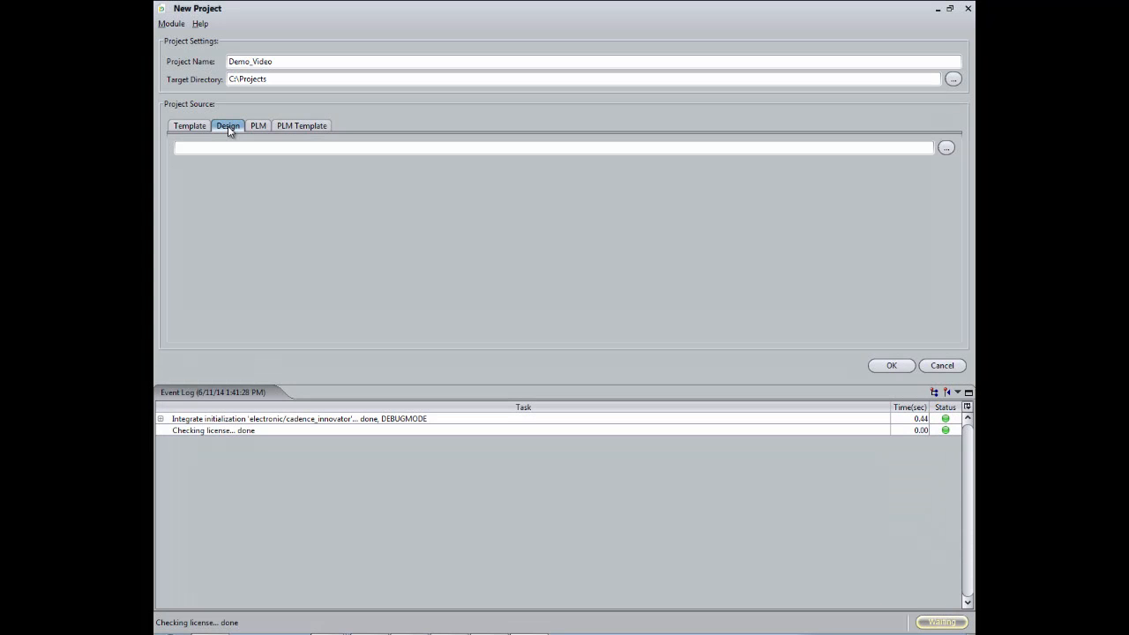
click(269, 126)
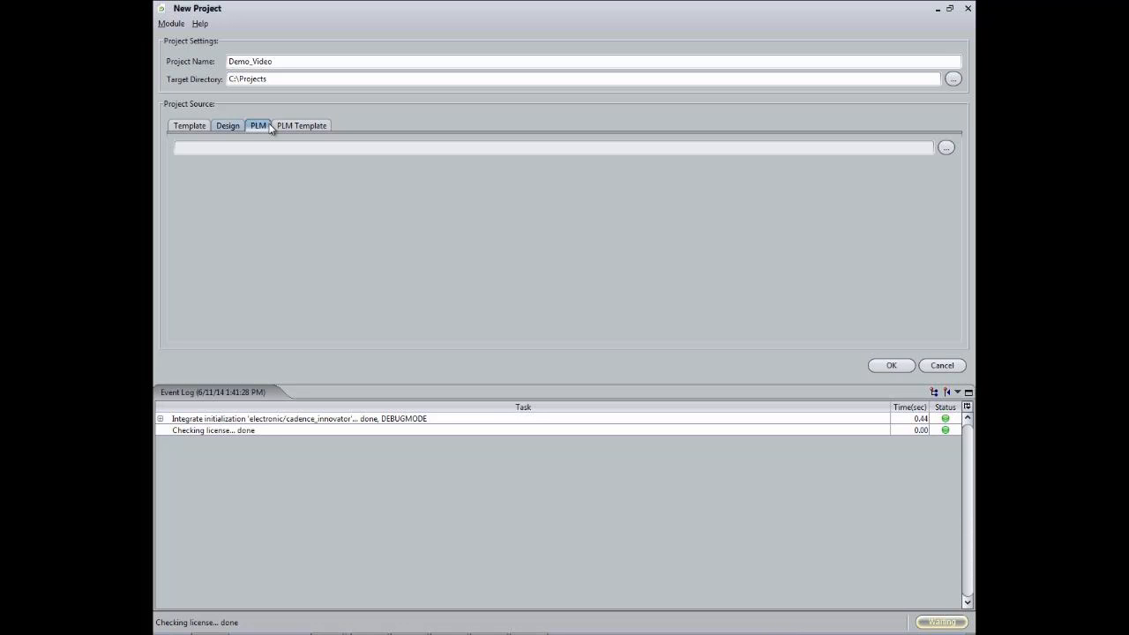
click(284, 130)
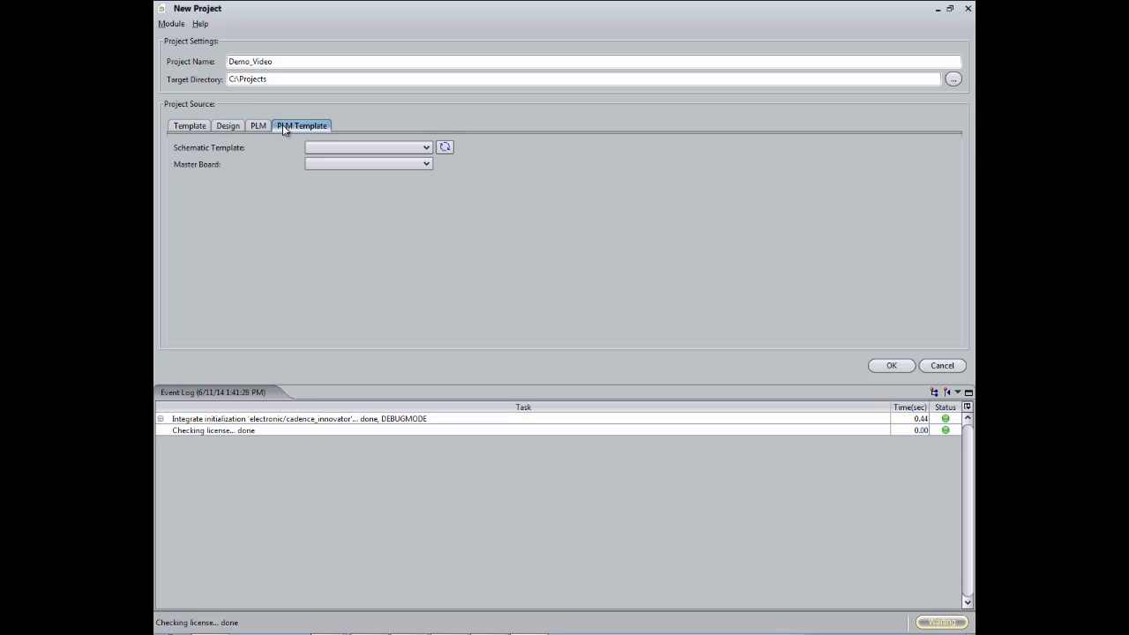
click(198, 130)
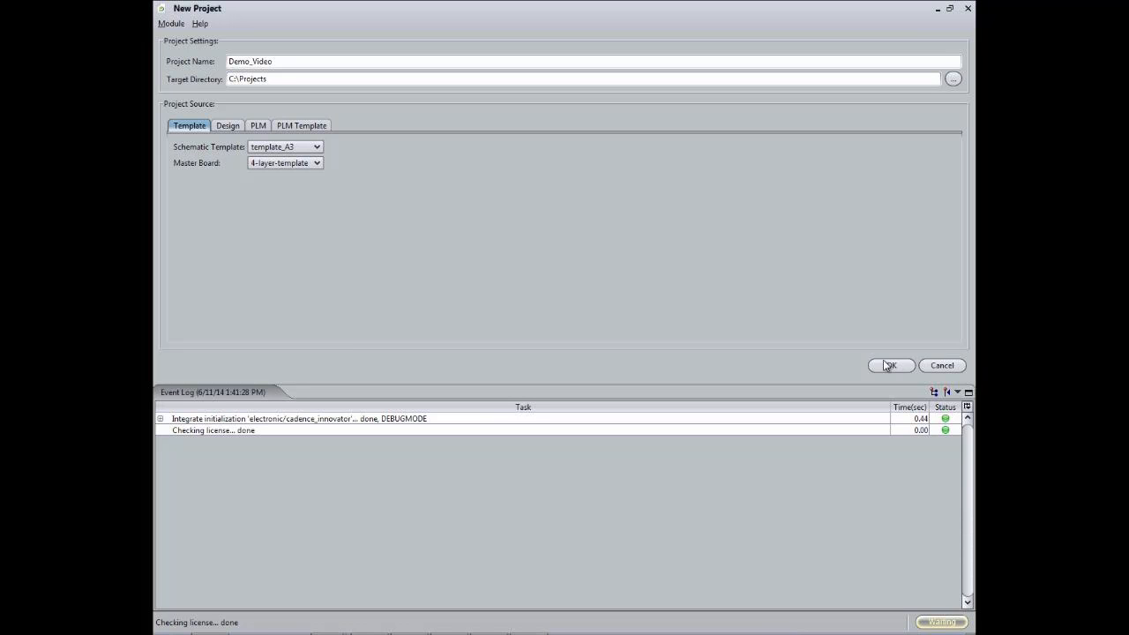
click(889, 366)
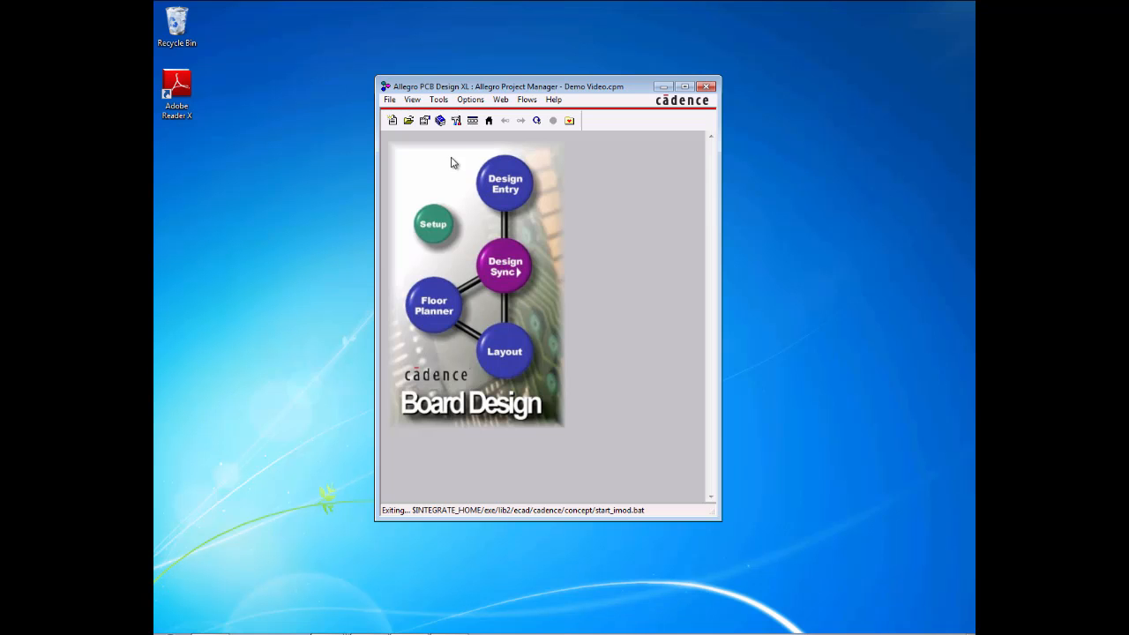
Step: Open the project file Demo_Video.cpm from the Demo_Video folder in Projects
click(391, 100)
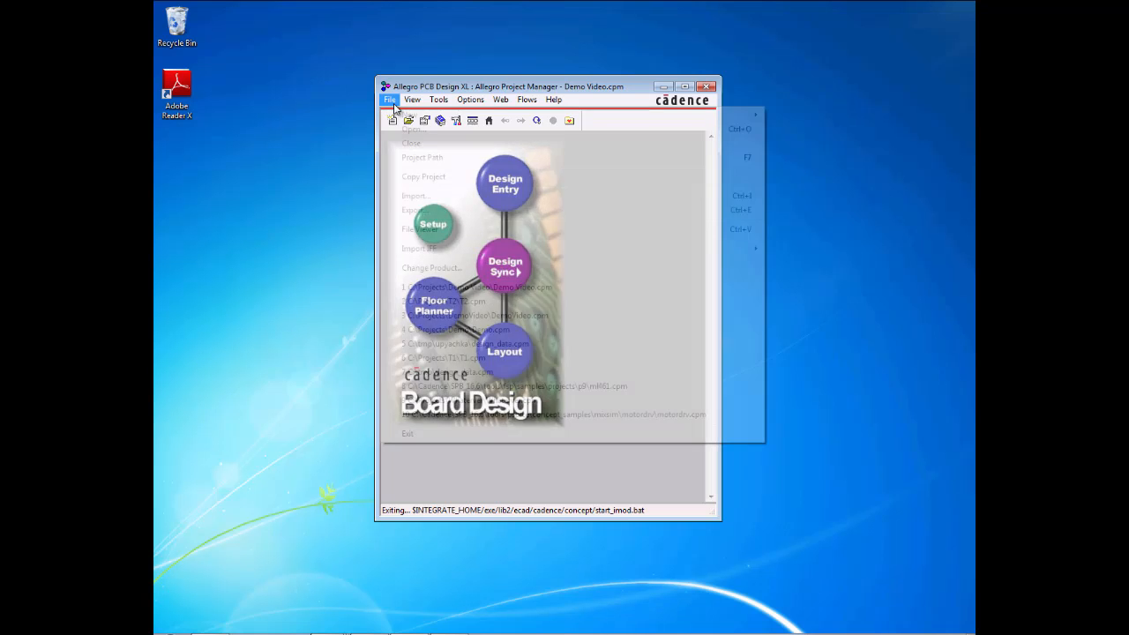
click(402, 131)
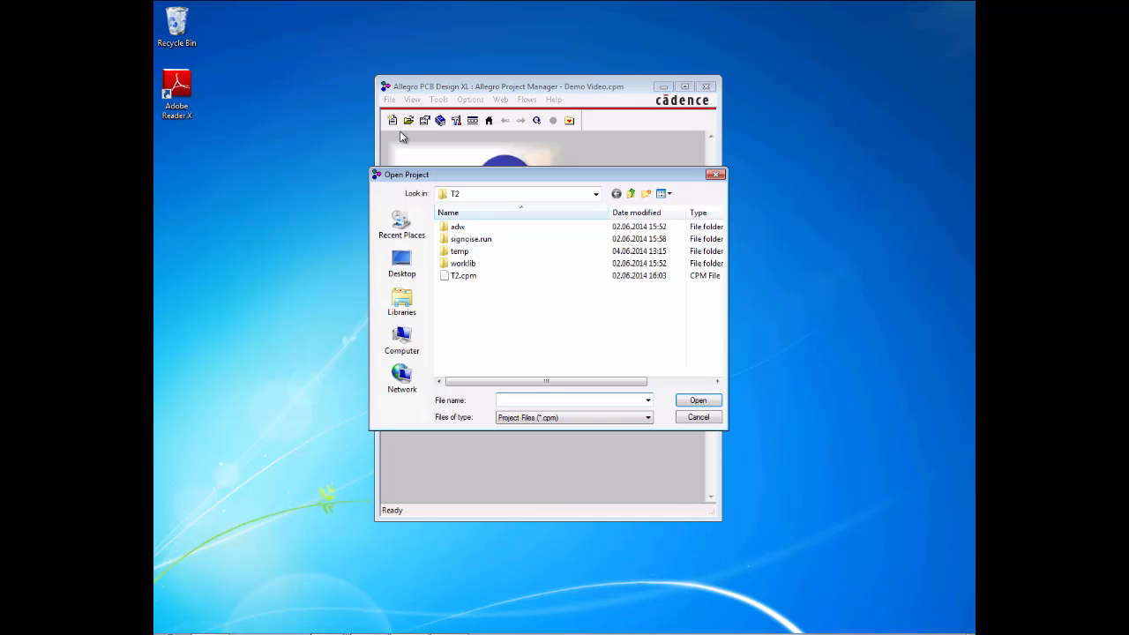
click(632, 194)
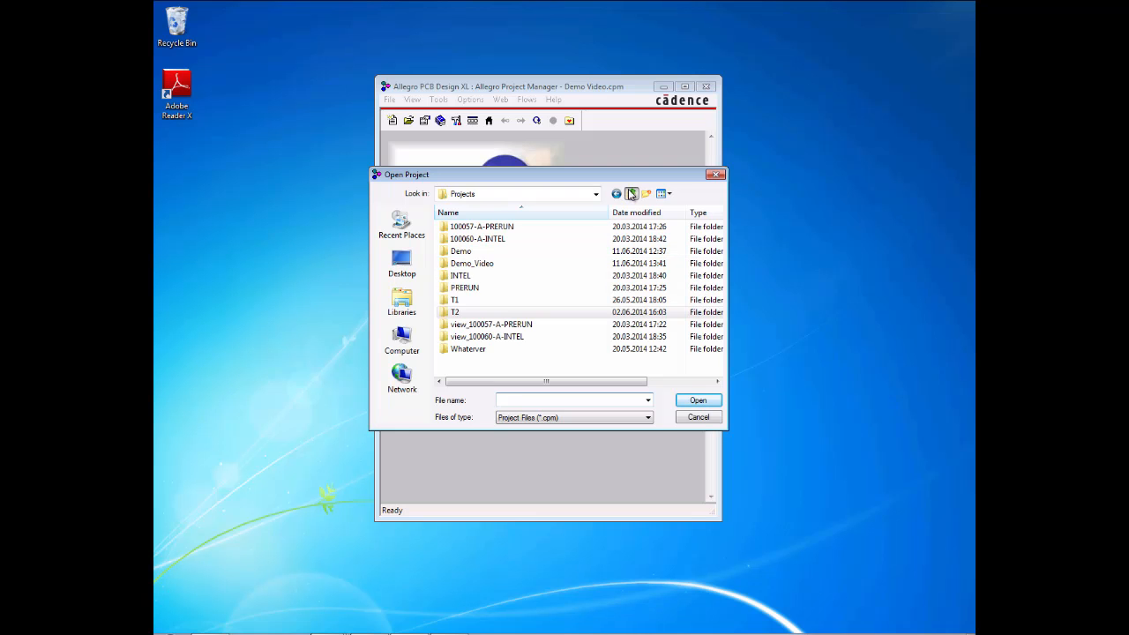
double_click(472, 262)
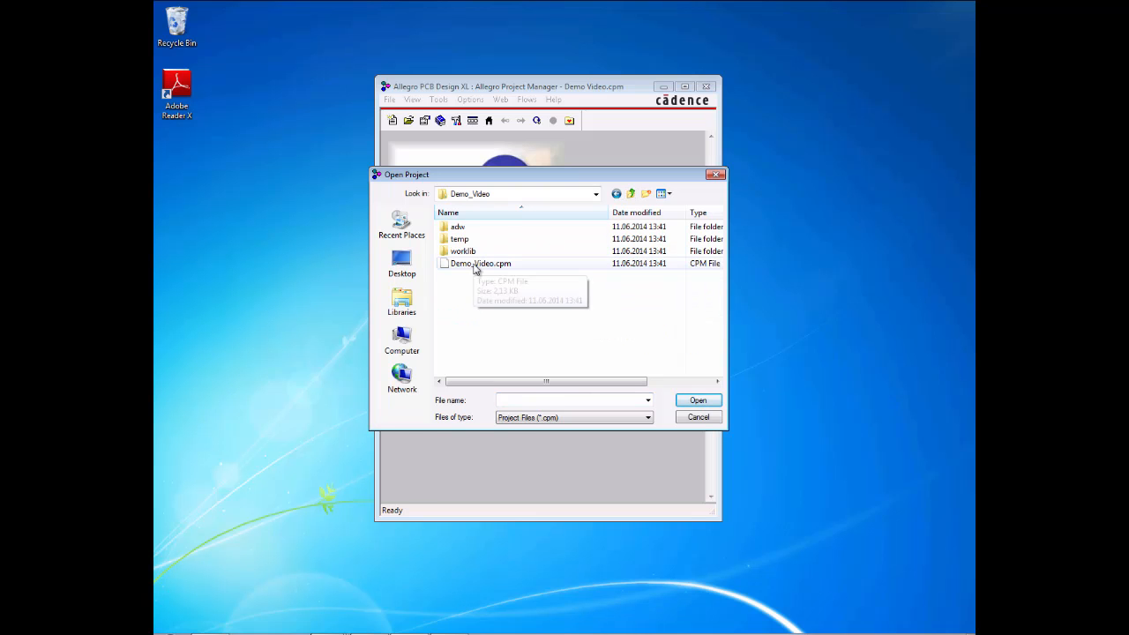
double_click(474, 264)
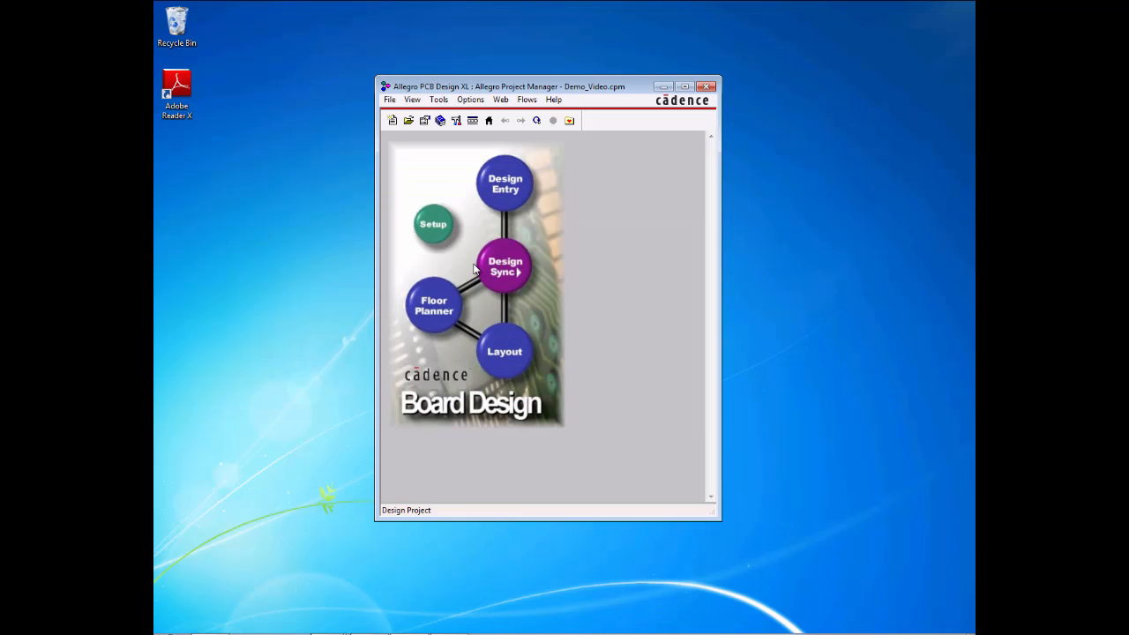
Step: View the project's schematic in Design Entry HDL and close the editor
click(507, 193)
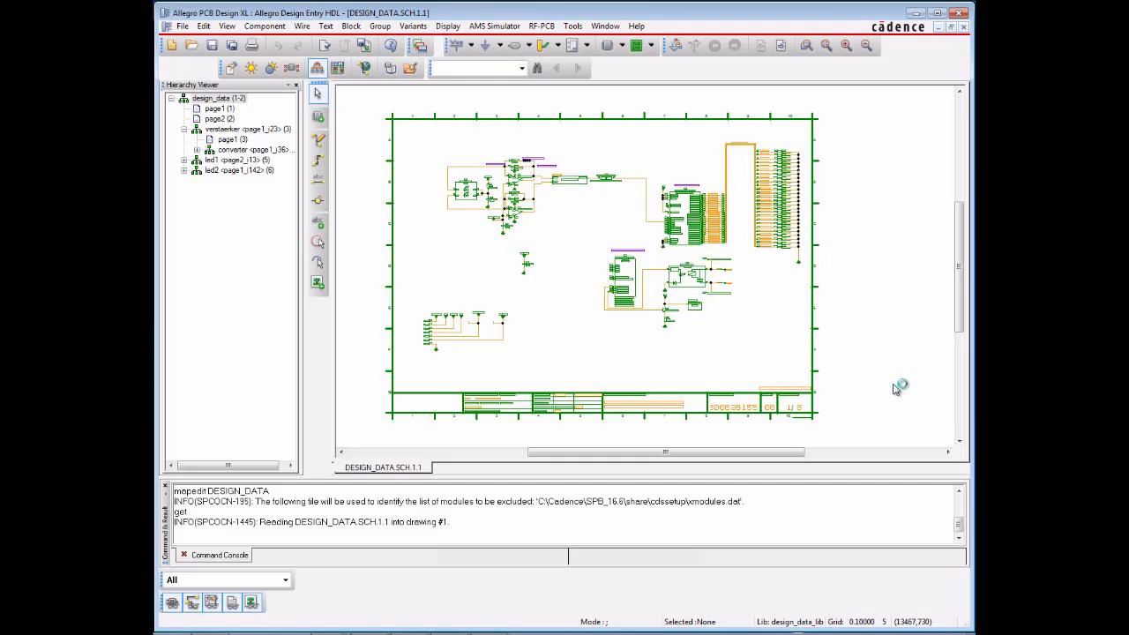
click(961, 13)
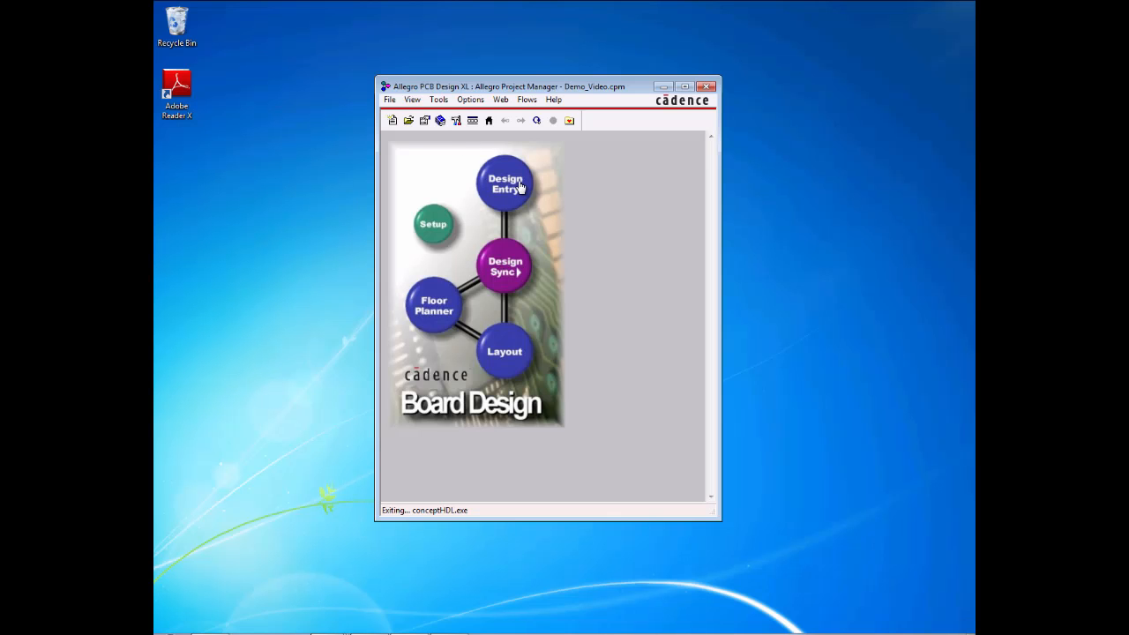
Step: Start the Integrate save for Demo_Video and create its Innovation document and PCB part
click(438, 99)
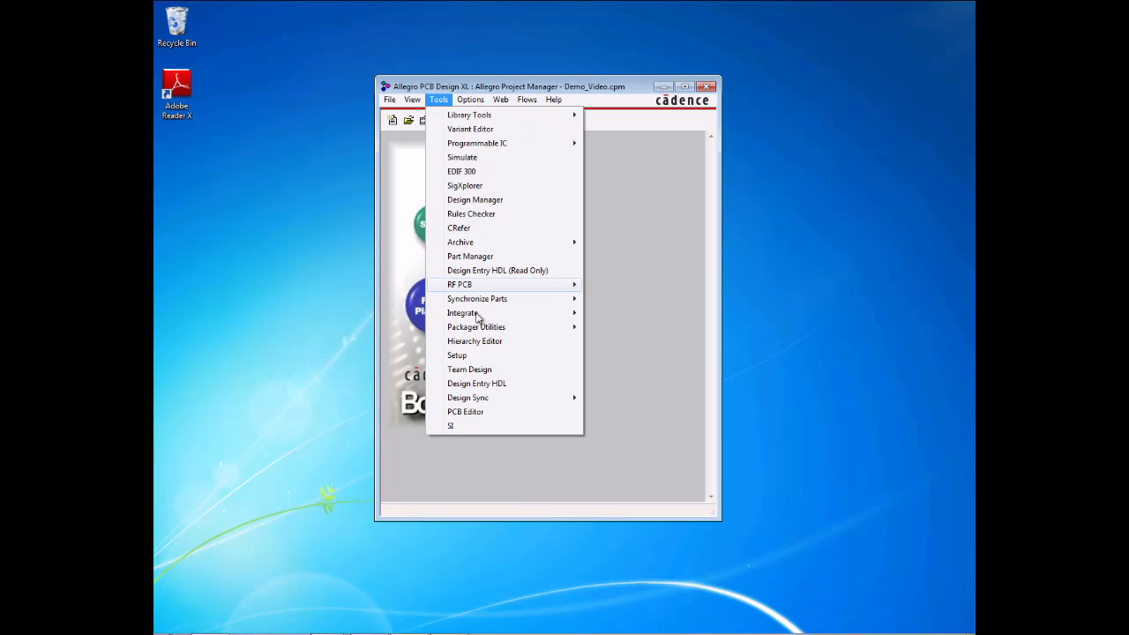
mouse_move(469, 314)
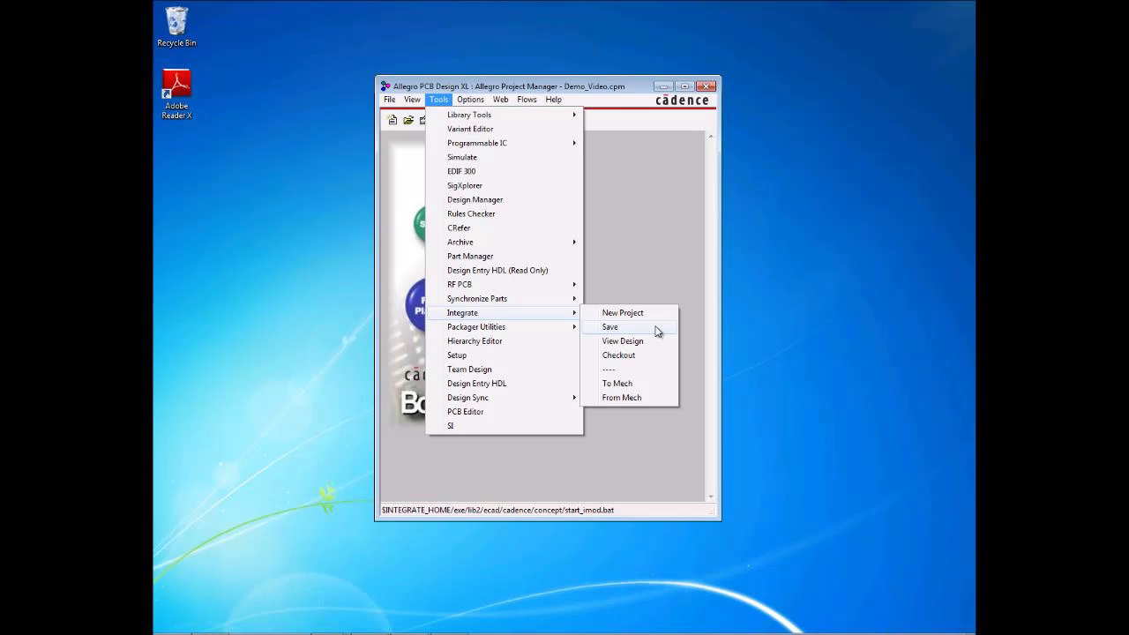
click(657, 328)
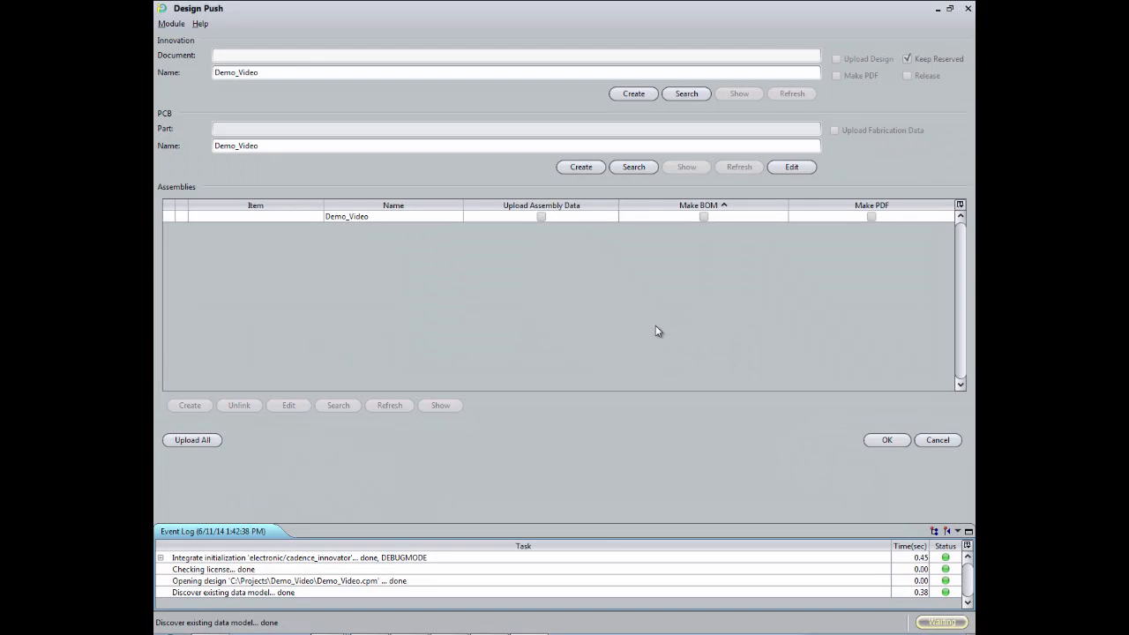
click(653, 95)
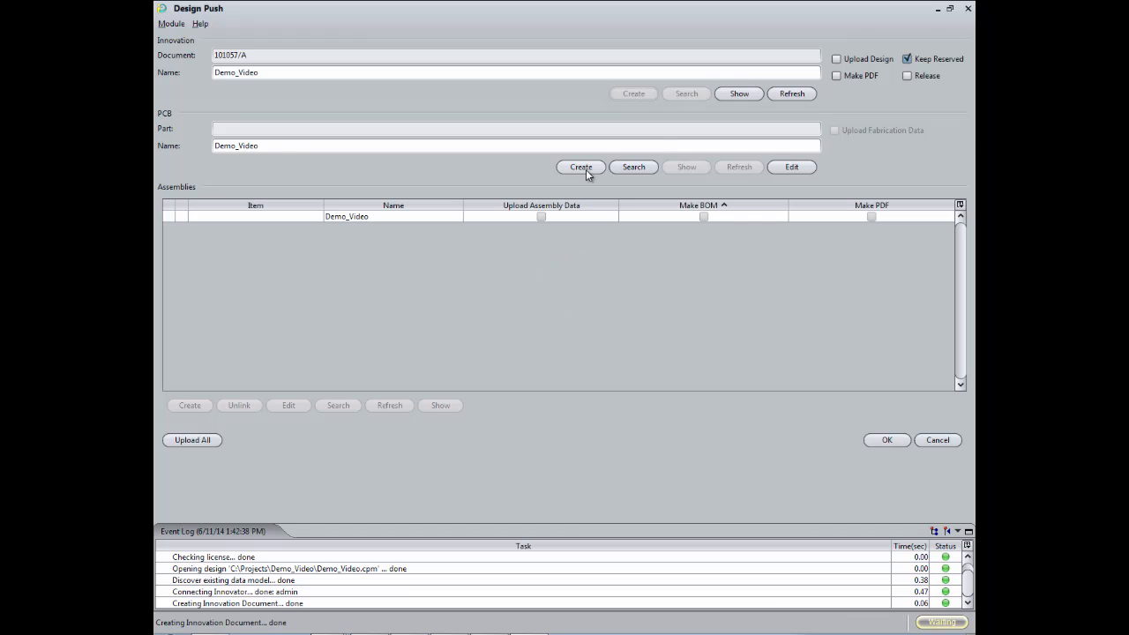
click(585, 170)
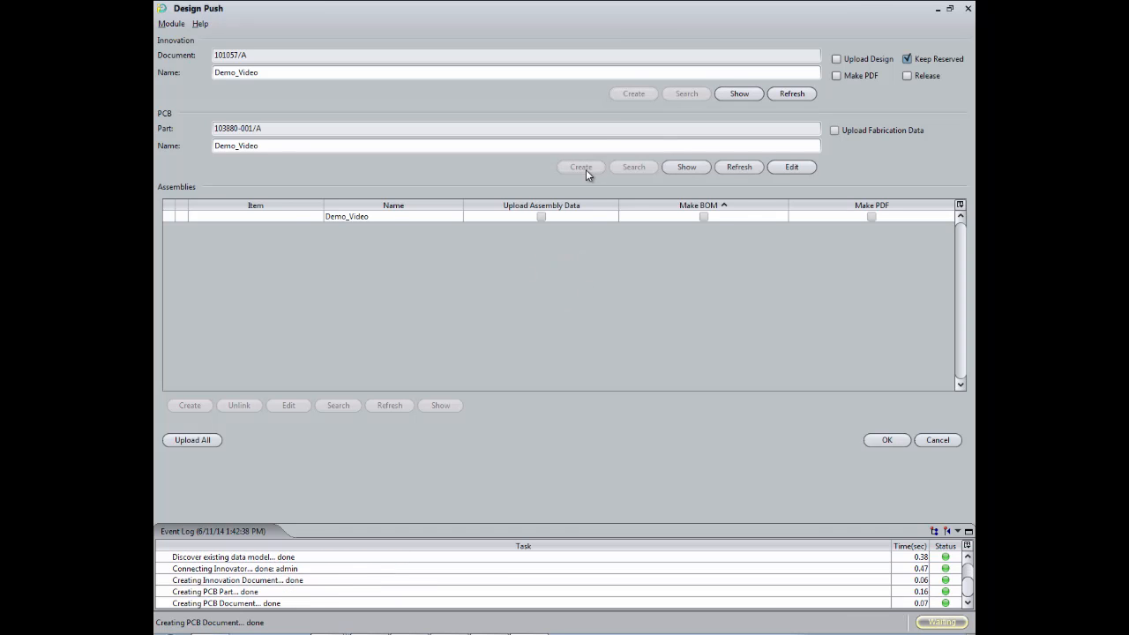
Step: Create the item for the Demo_Video assembly and push the design with all upload, BOM and PDF options enabled
click(286, 221)
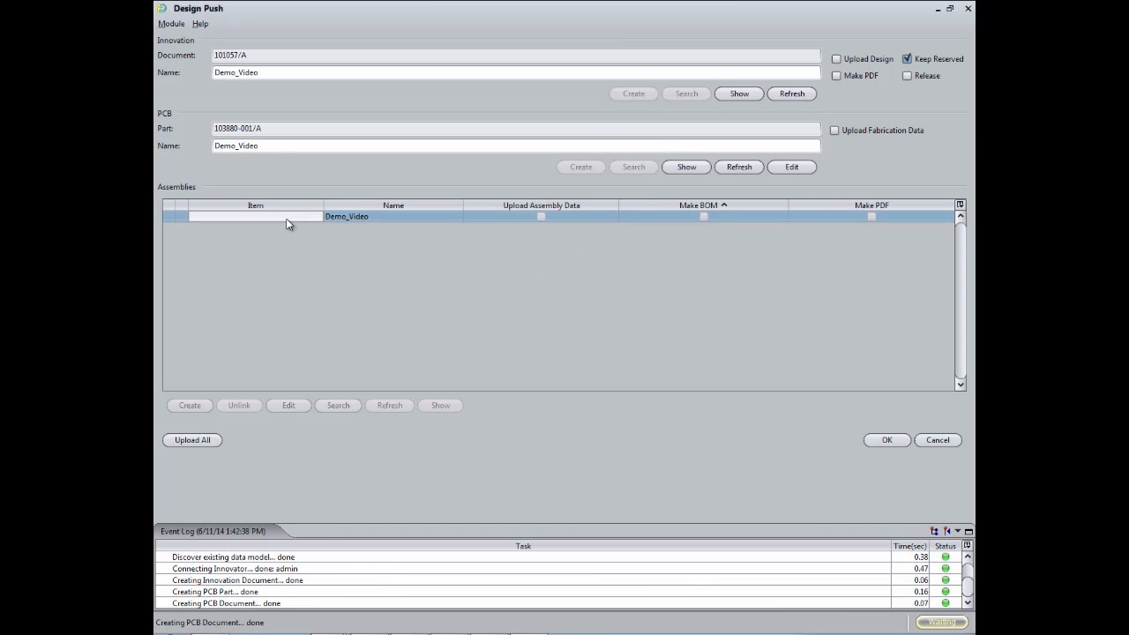
click(187, 405)
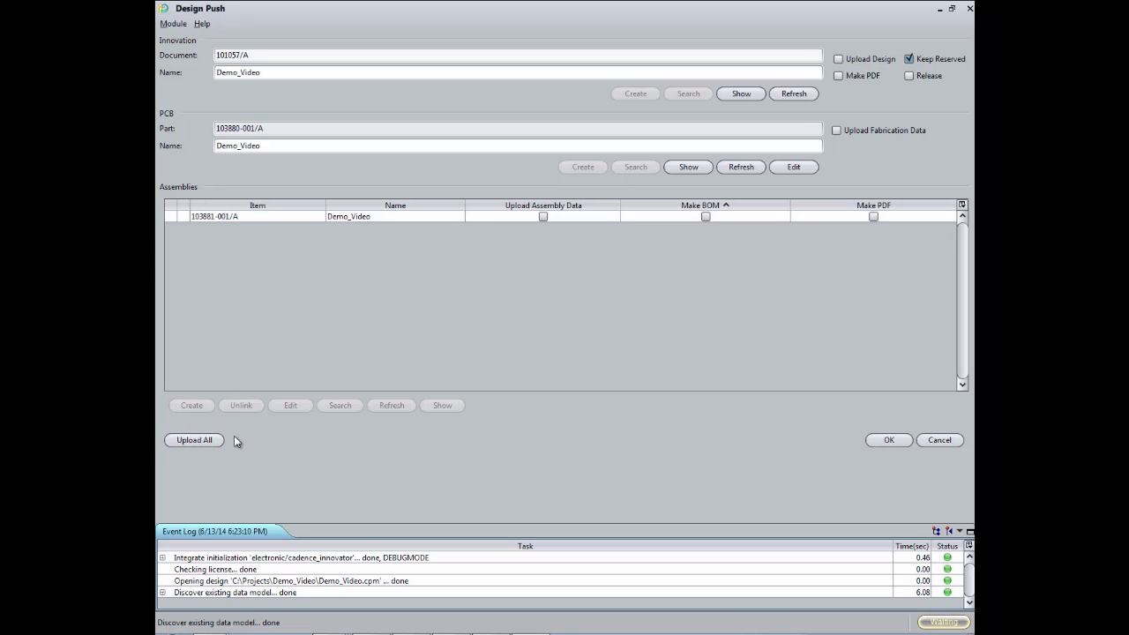
click(219, 440)
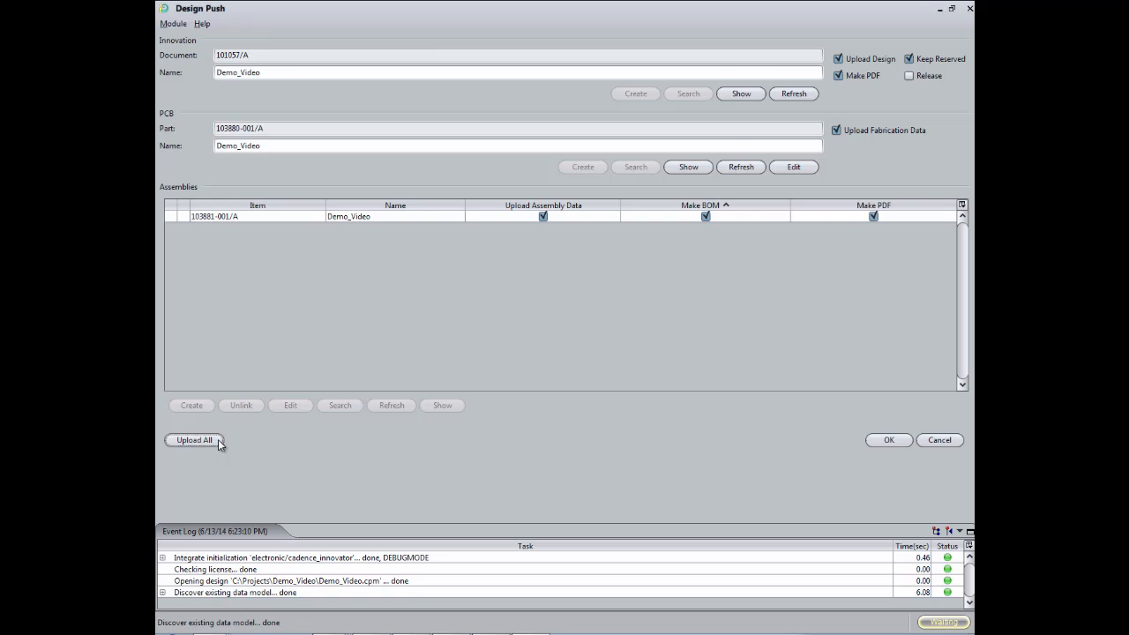
click(888, 440)
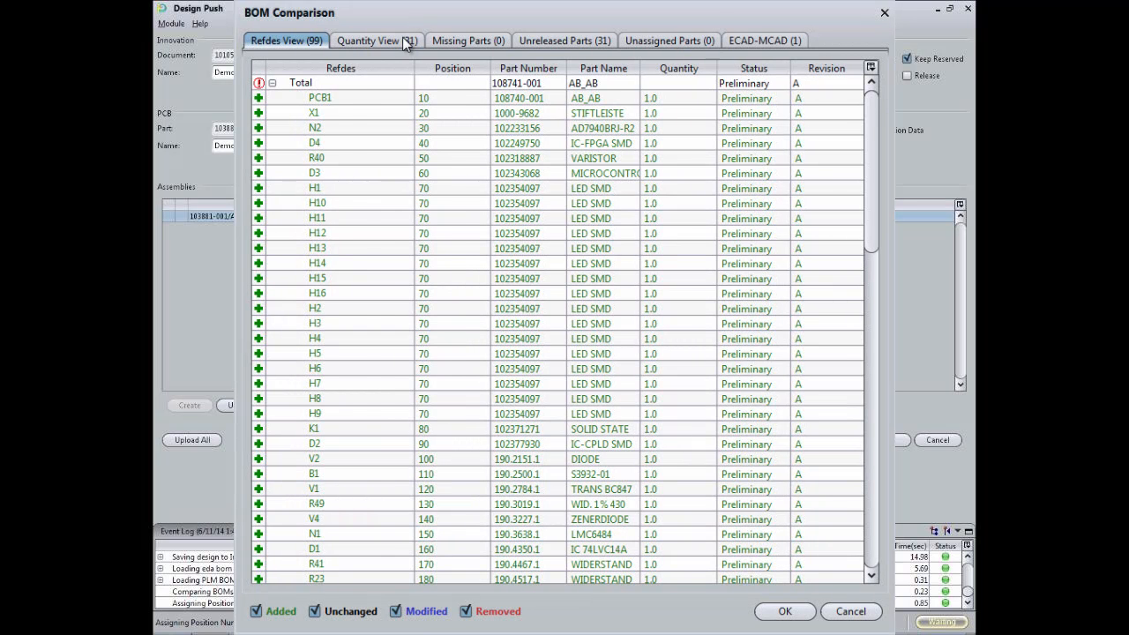
Step: Review the quantity, missing, unreleased, unassigned and ECAD-MCAD views of the BOM comparison and accept it
click(402, 41)
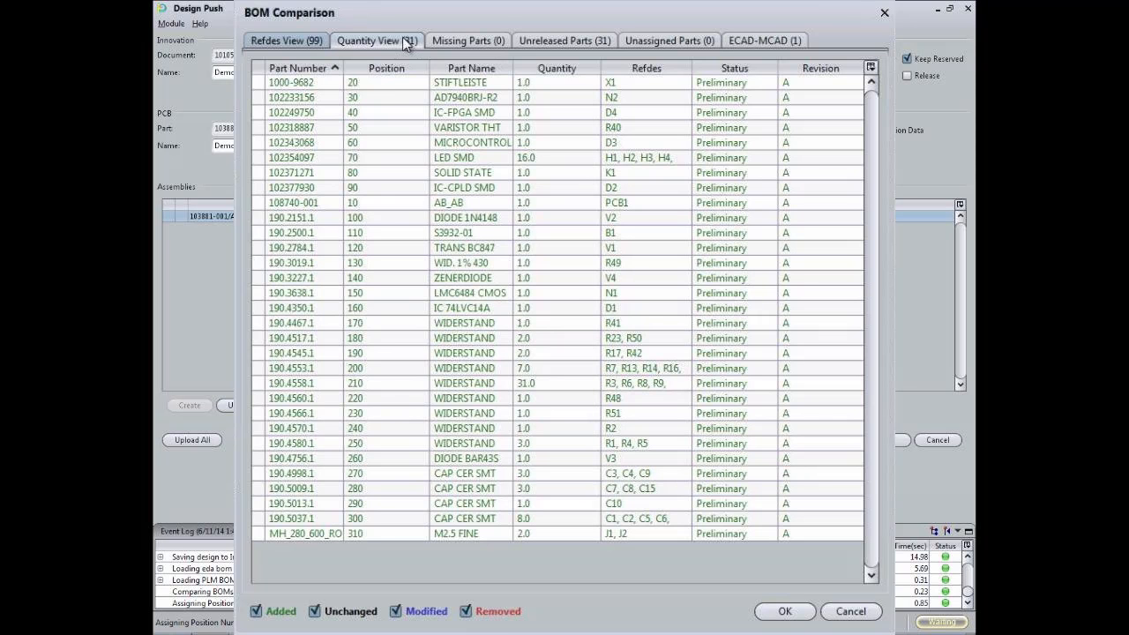
click(402, 37)
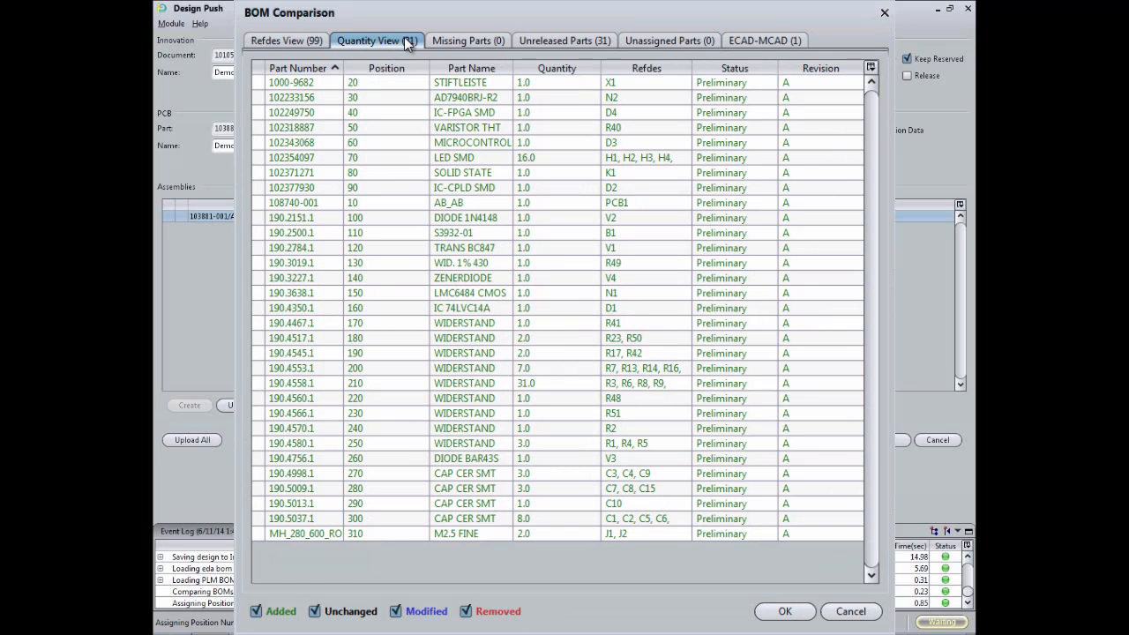
click(459, 39)
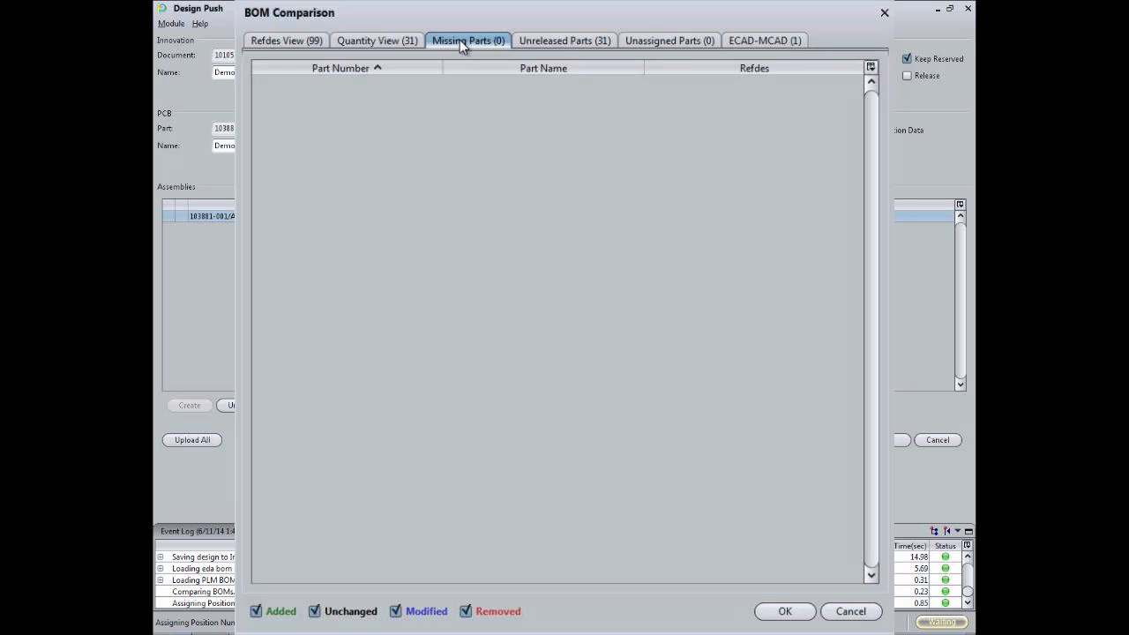
click(561, 42)
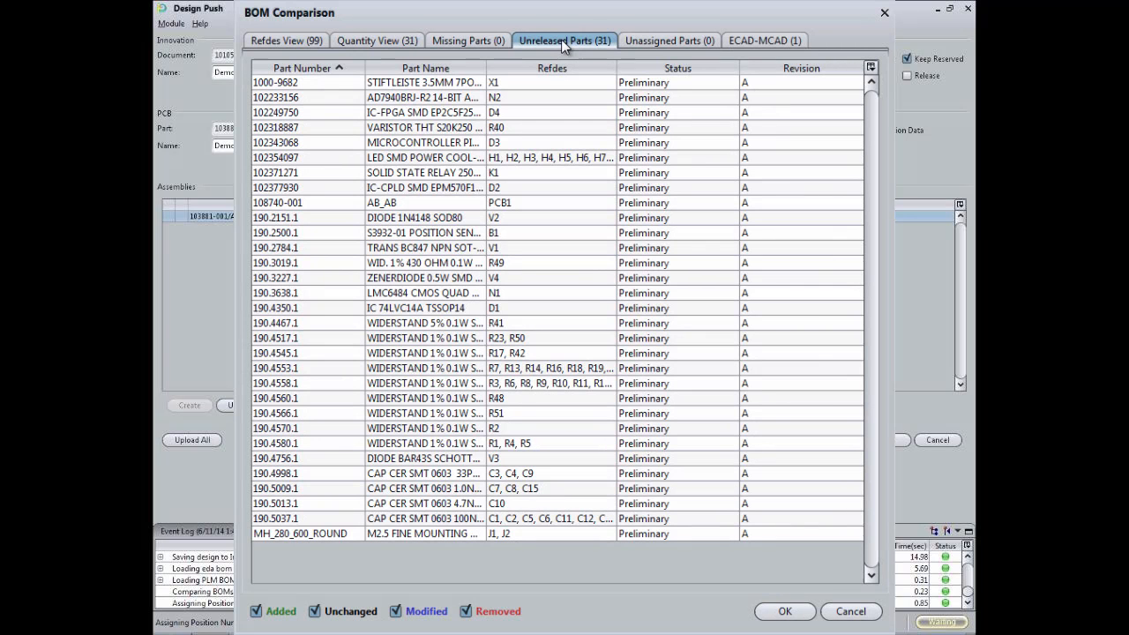
click(641, 45)
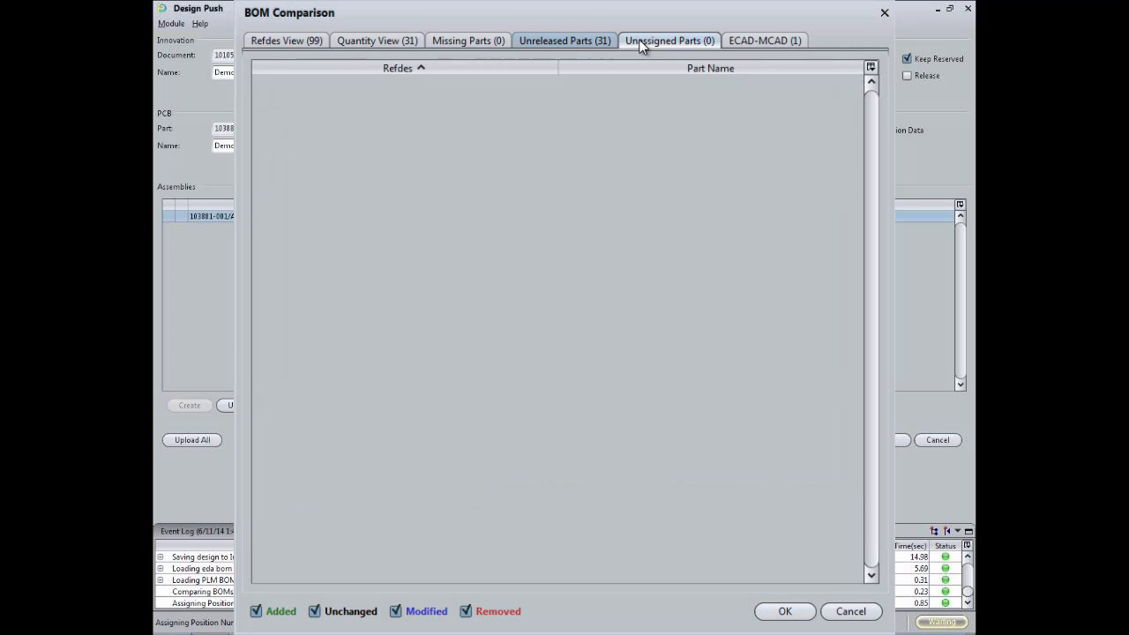
click(760, 39)
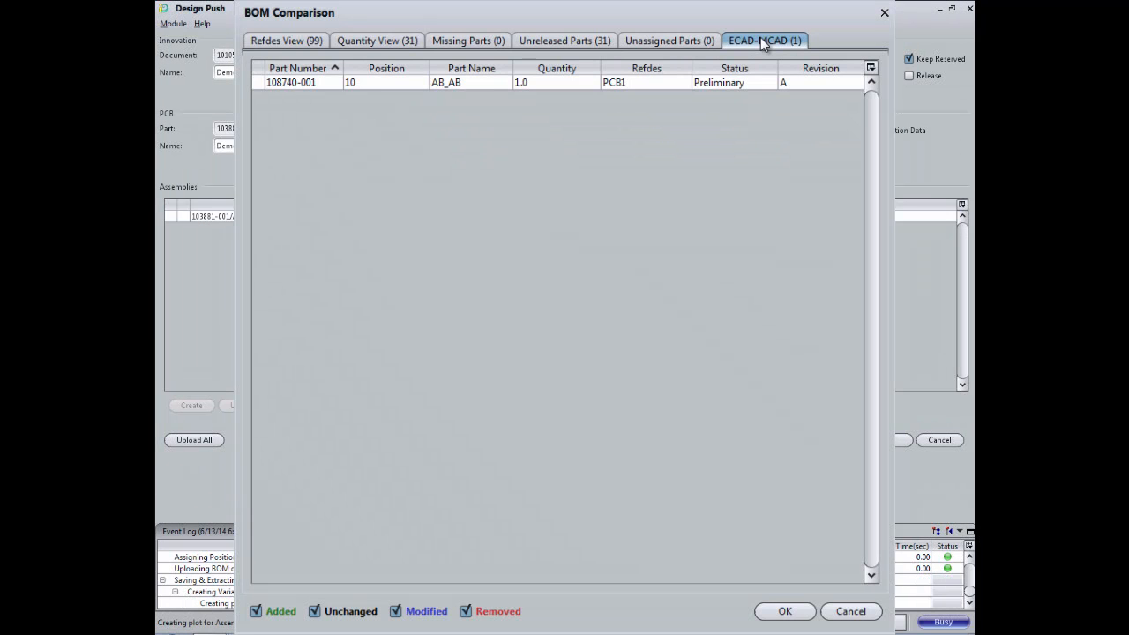
click(785, 611)
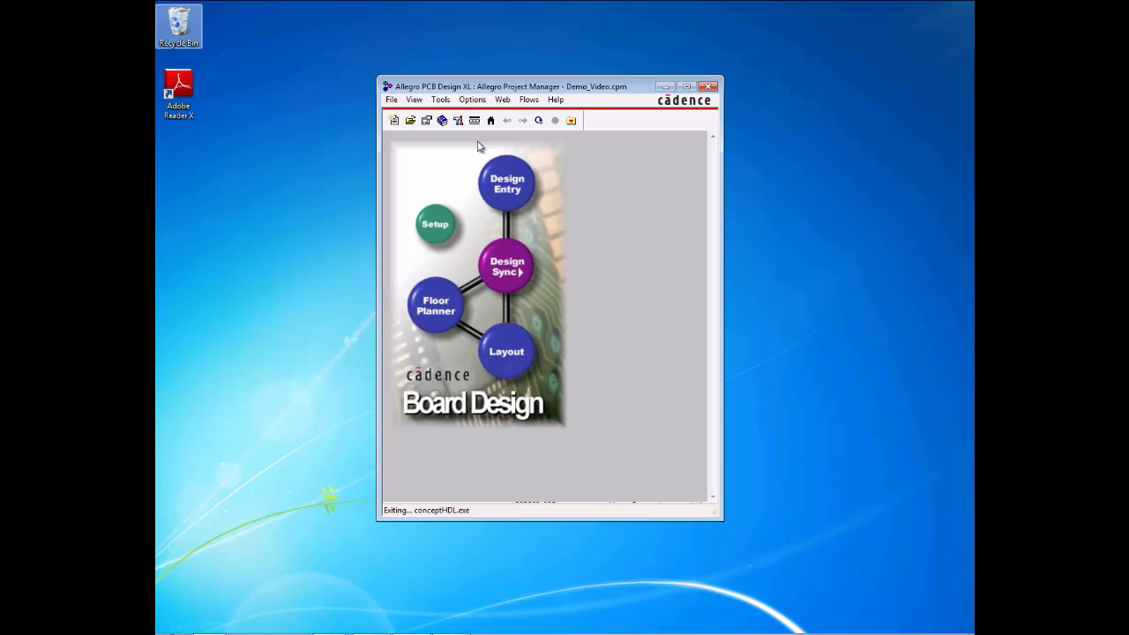
Step: Open the project's schematic in Design Entry HDL and look through its available tools
click(517, 176)
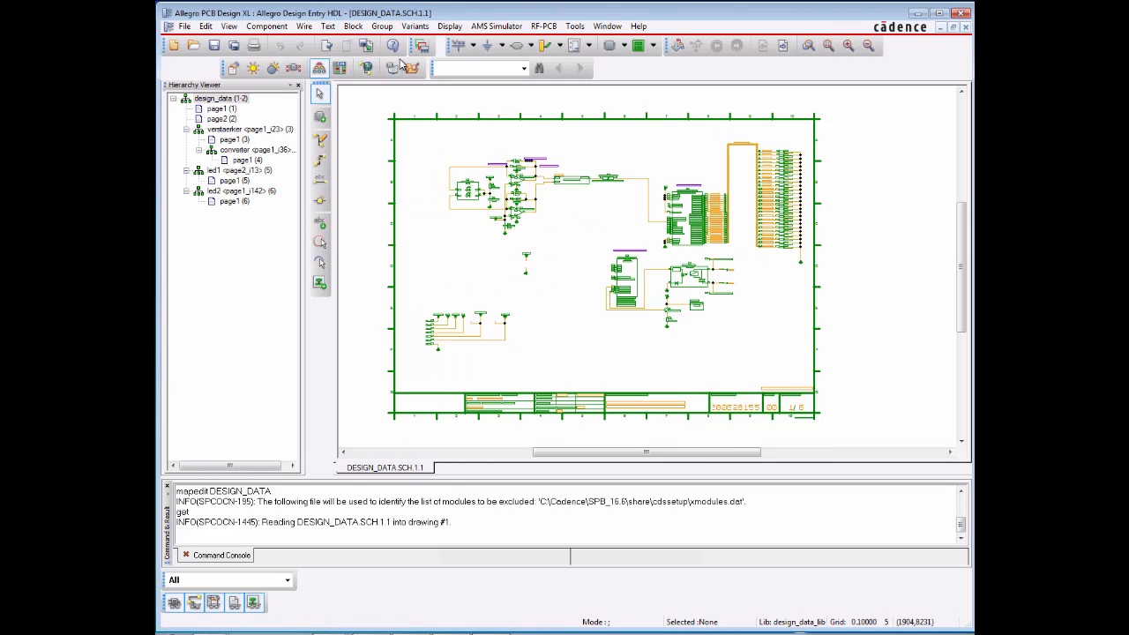
click(572, 27)
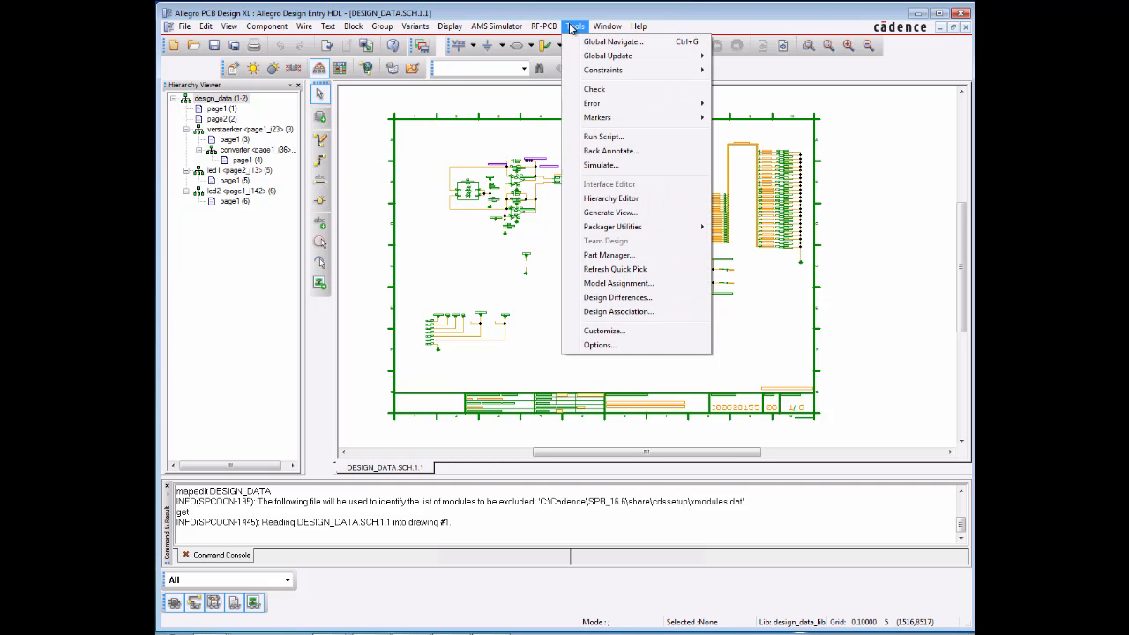
click(600, 344)
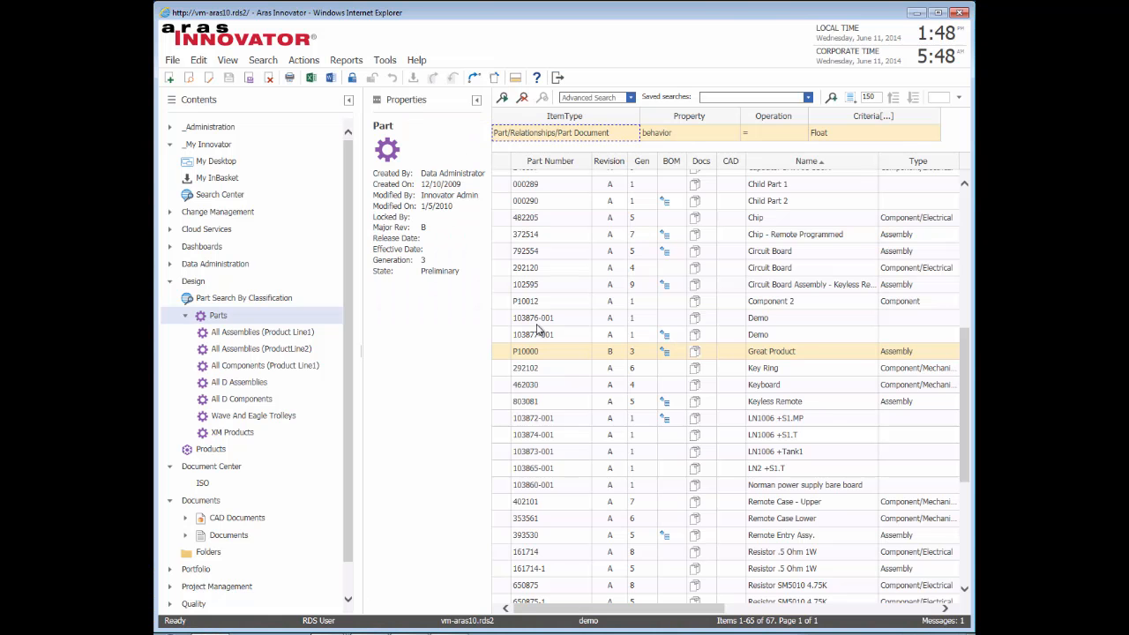
Step: In Aras Innovator, rerun the Parts search, open the Demo_Video assembly 103881-001 maximized, and enlarge its BOM list
click(502, 97)
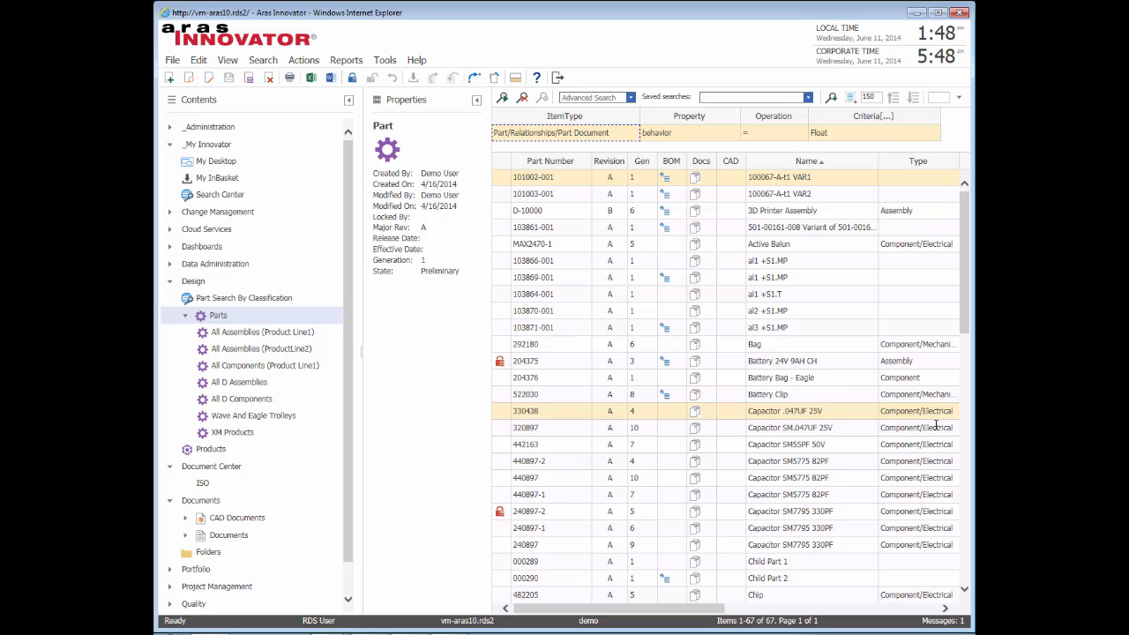
click(963, 413)
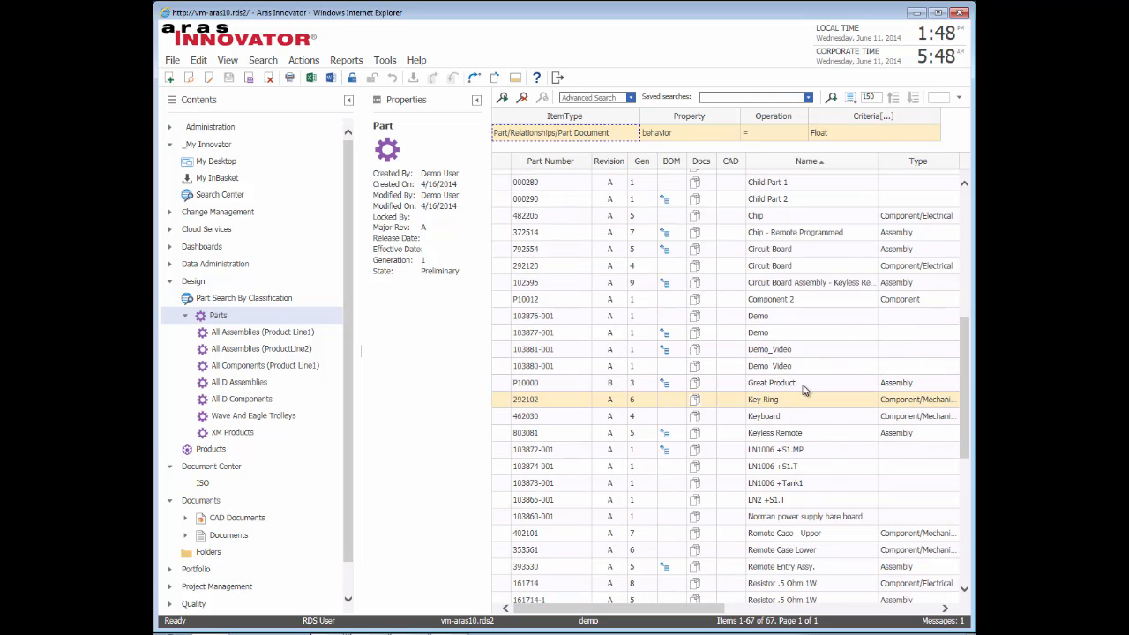
click(566, 351)
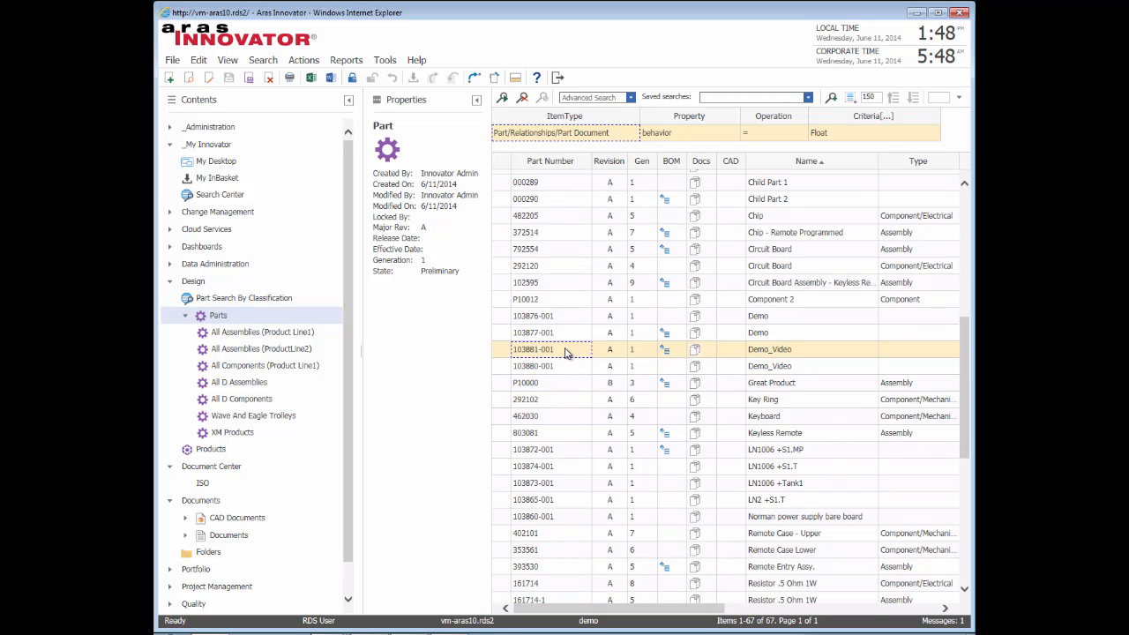
double_click(574, 352)
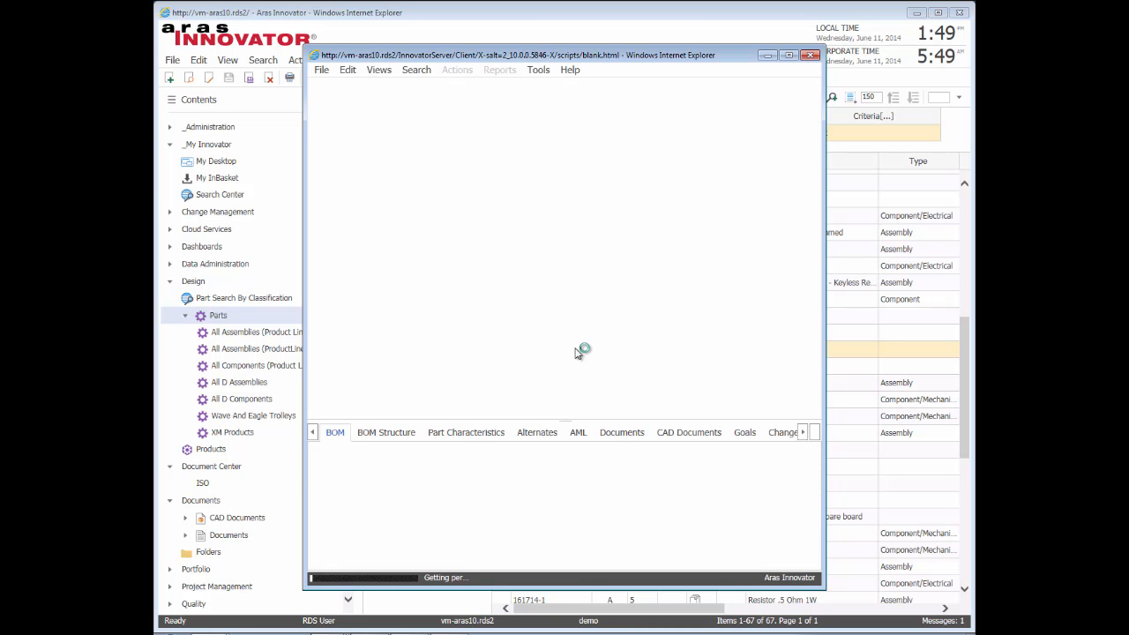
click(789, 54)
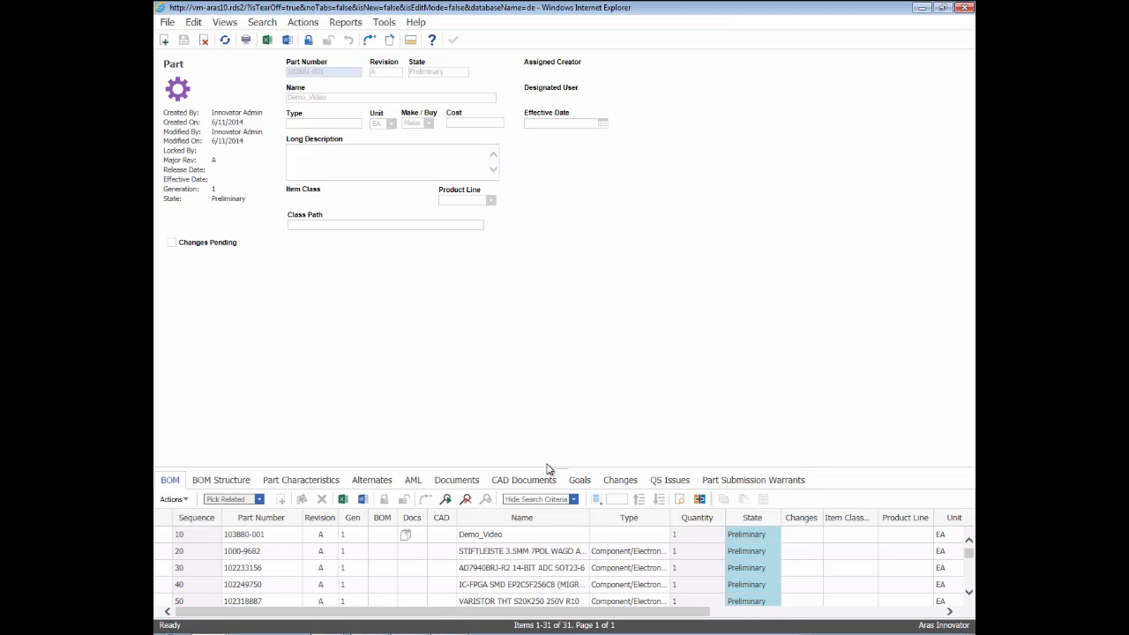
drag(549, 467, 553, 357)
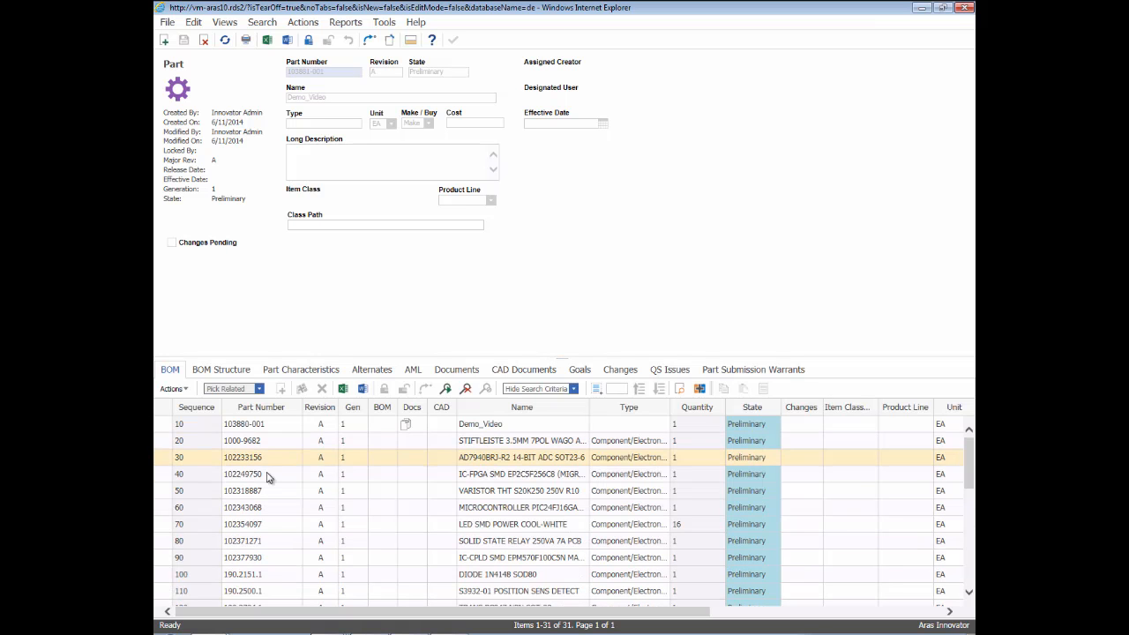
Step: View the BOM entry of the LED SMD POWER COOL-WHITE part, check its placed instances, and close it
right_click(189, 527)
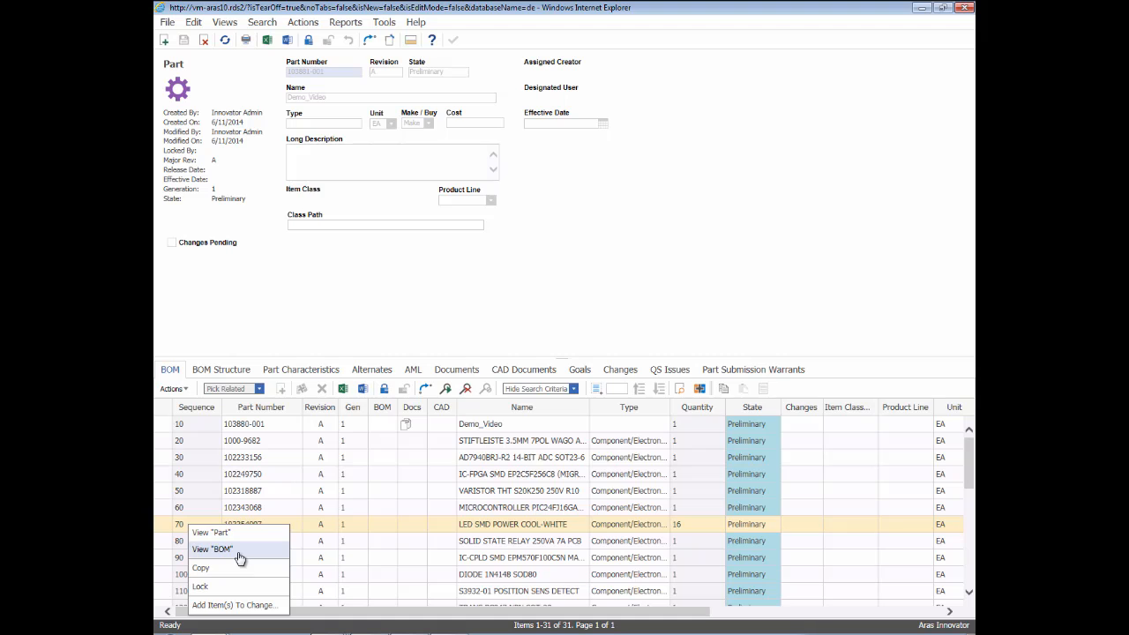
click(238, 556)
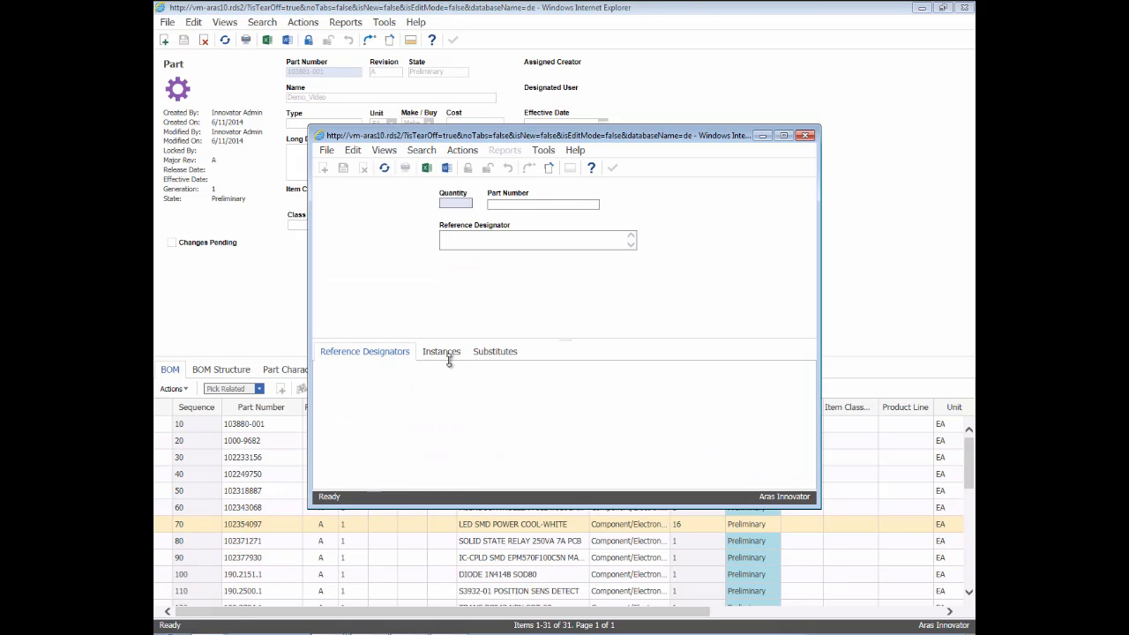
click(450, 356)
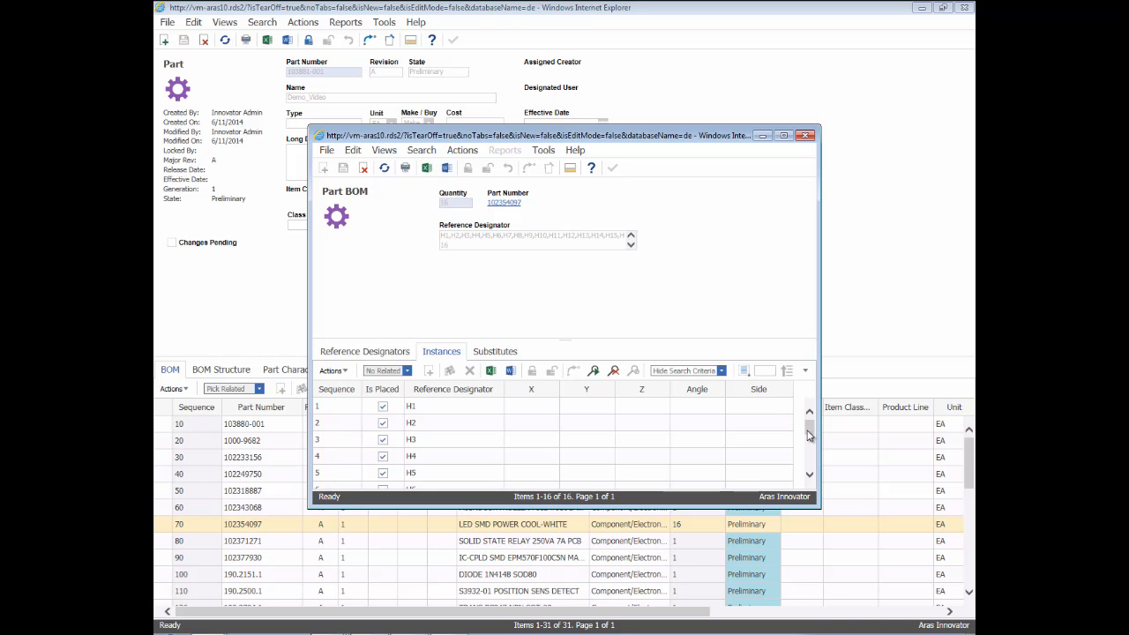
scroll(808, 432, down, 1)
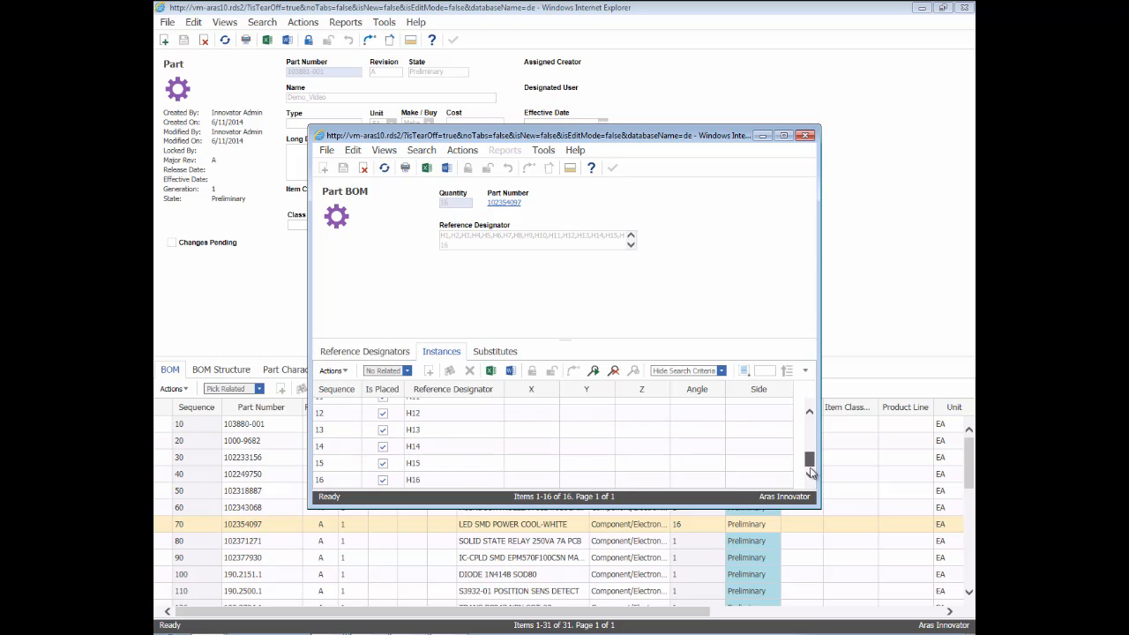
scroll(812, 427, down, 1)
scroll(813, 427, up, 2)
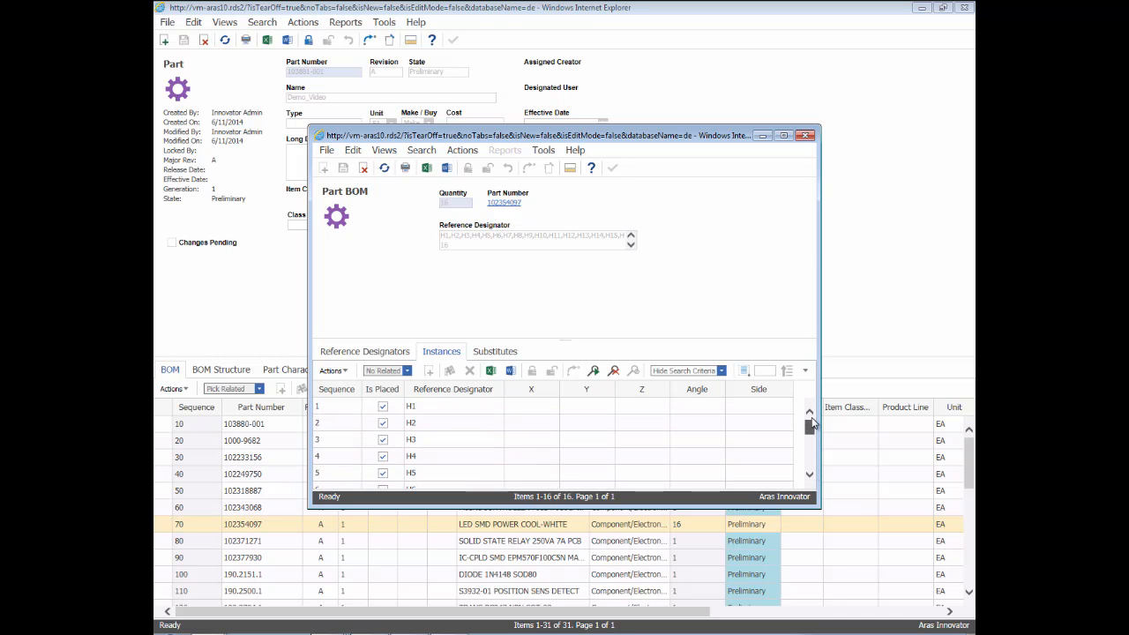
click(806, 136)
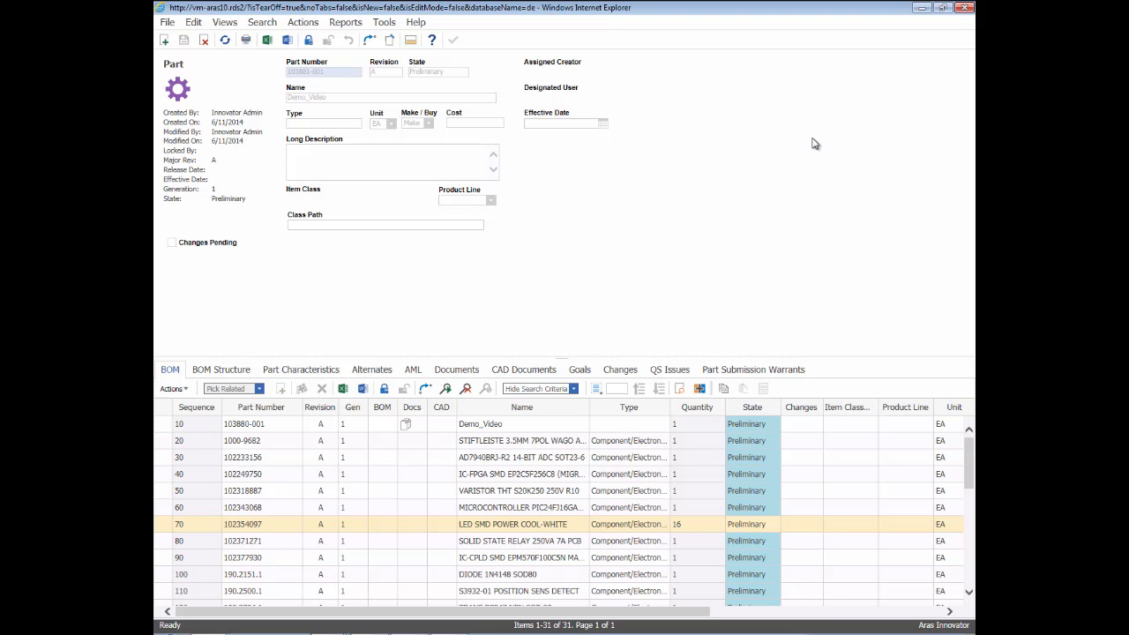
Step: Show the documents related to the Demo_Video assembly and view the Demo_Video DOC document
click(468, 374)
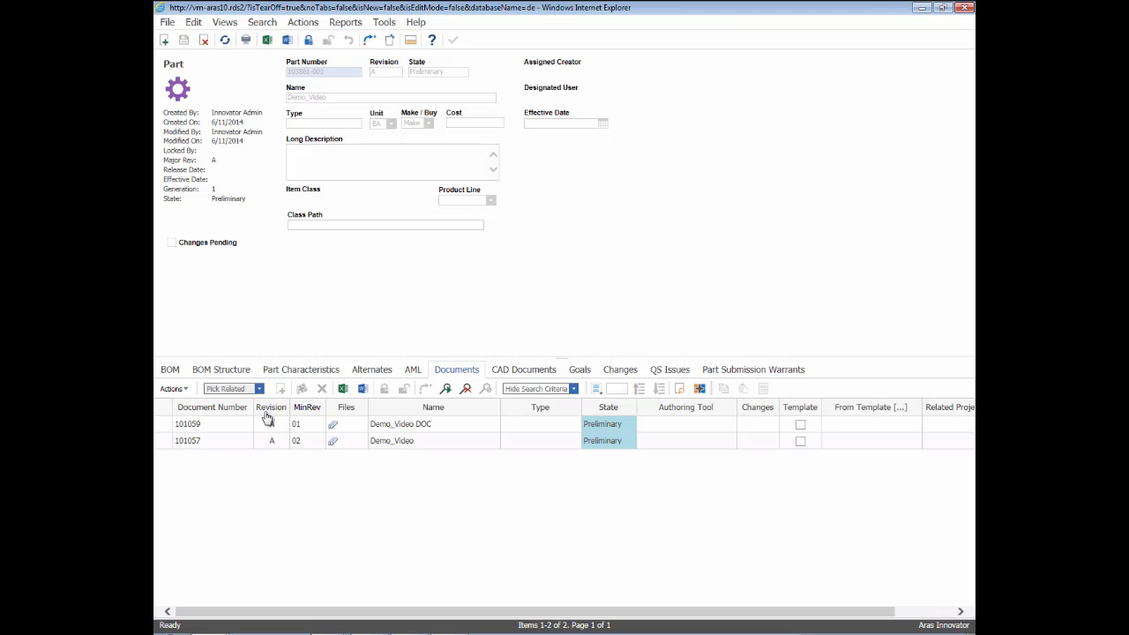
click(235, 426)
right_click(235, 428)
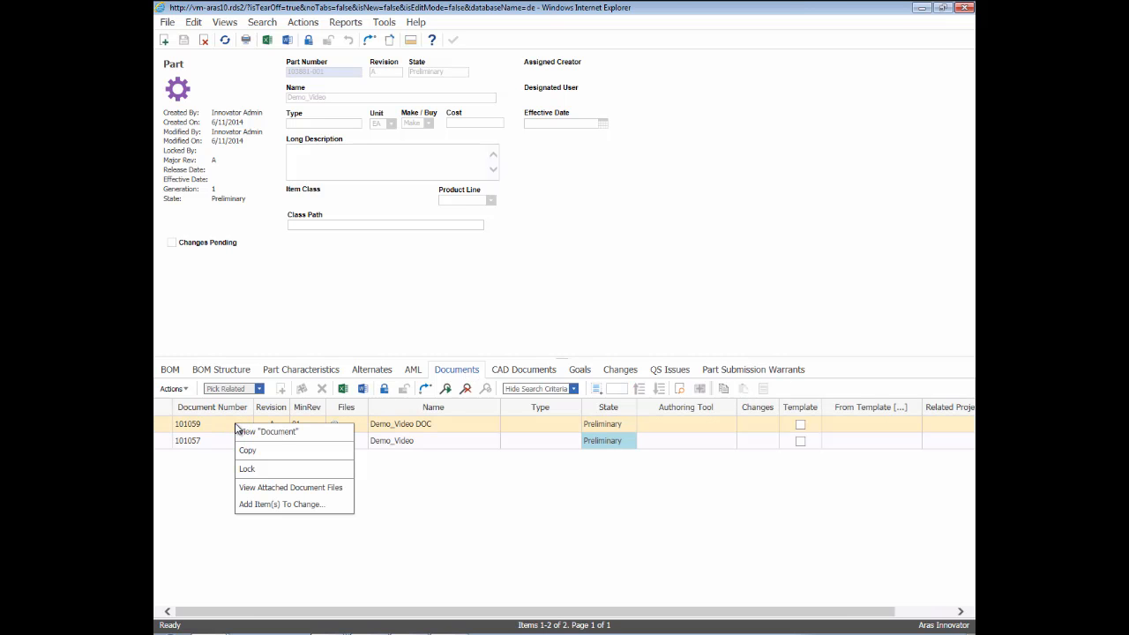
click(291, 432)
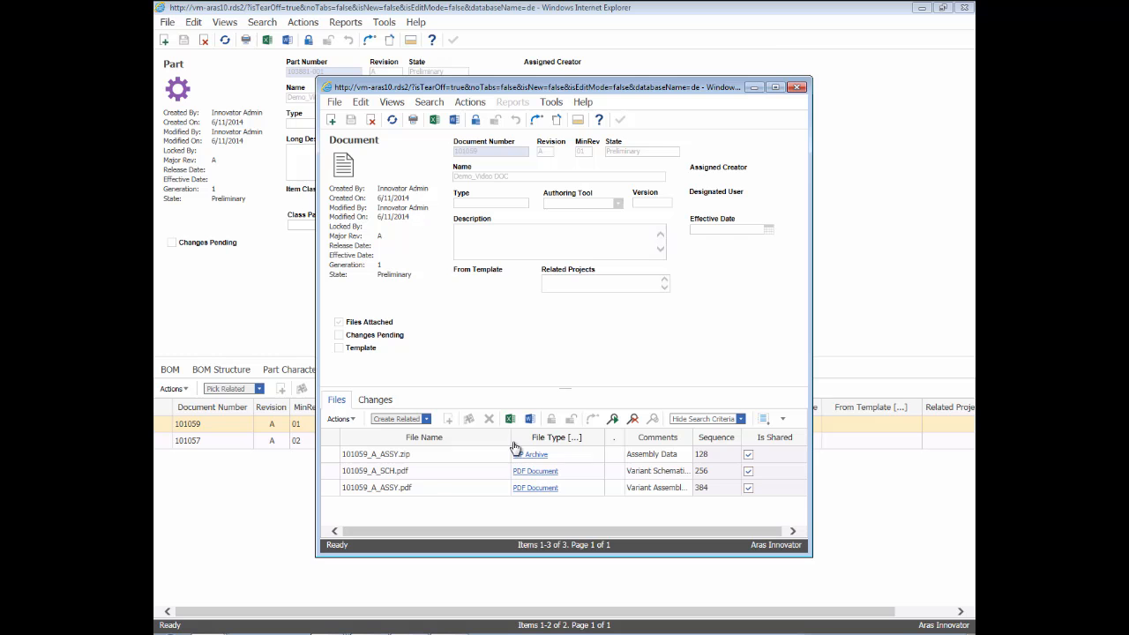
Step: Open the assembly data archive 101059_A_ASSY.zip, inspect its pick_and_place.txt, and close both
double_click(462, 454)
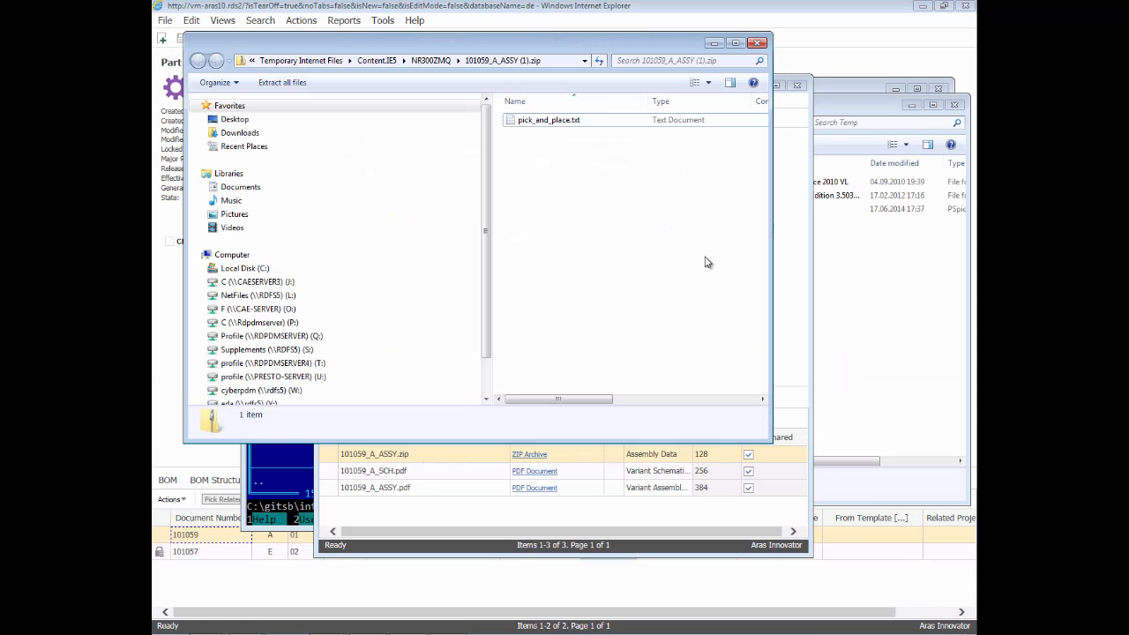
double_click(574, 127)
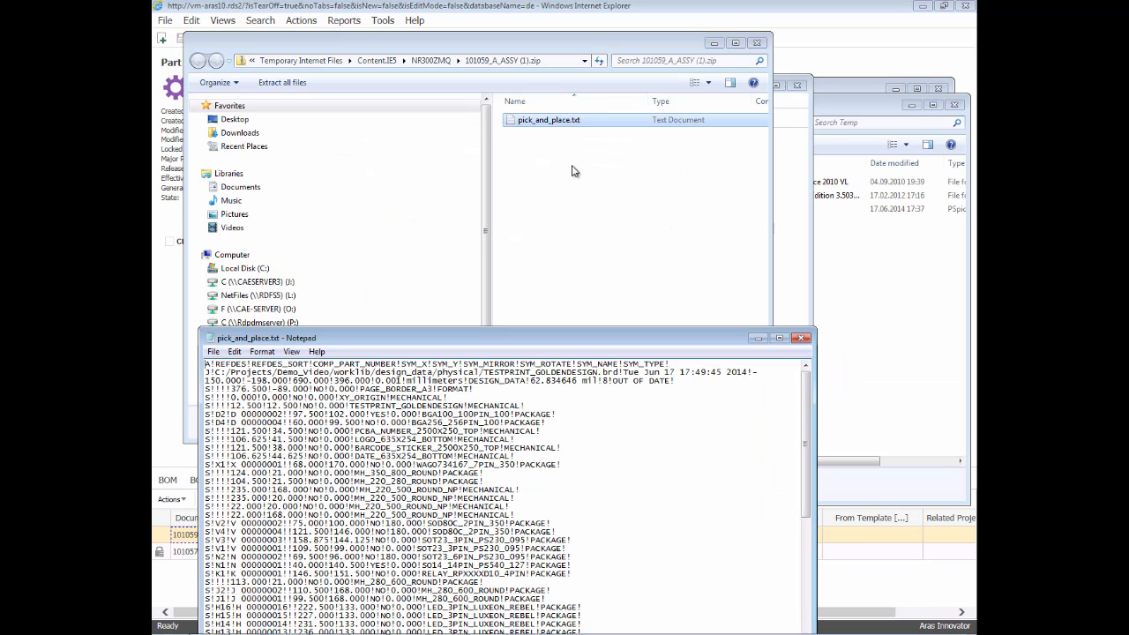
drag(587, 334, 591, 132)
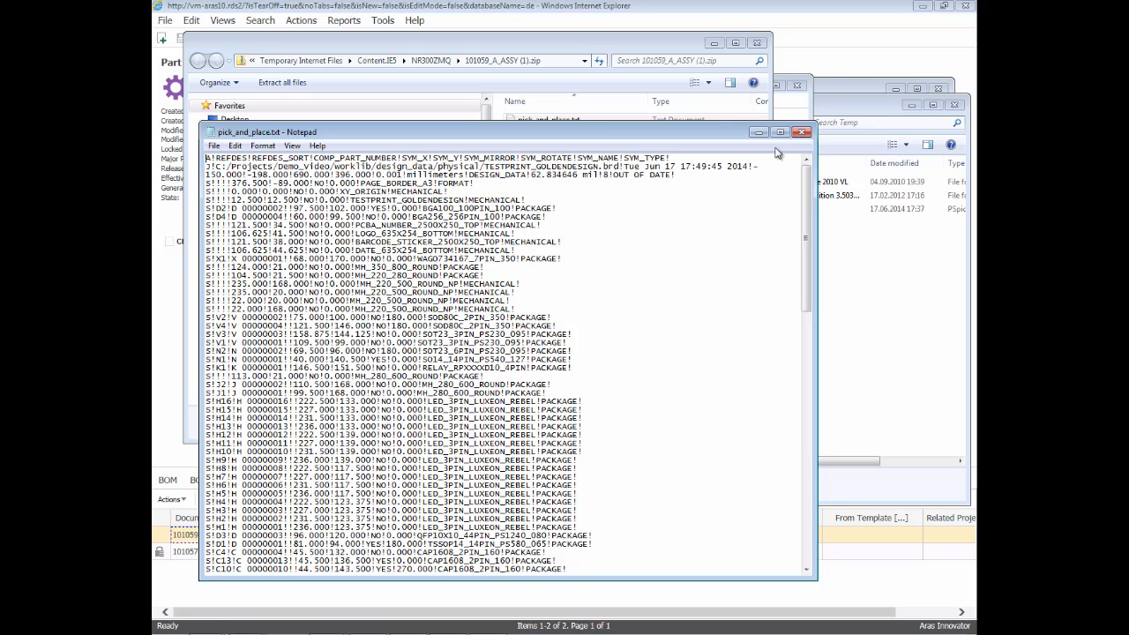
click(801, 132)
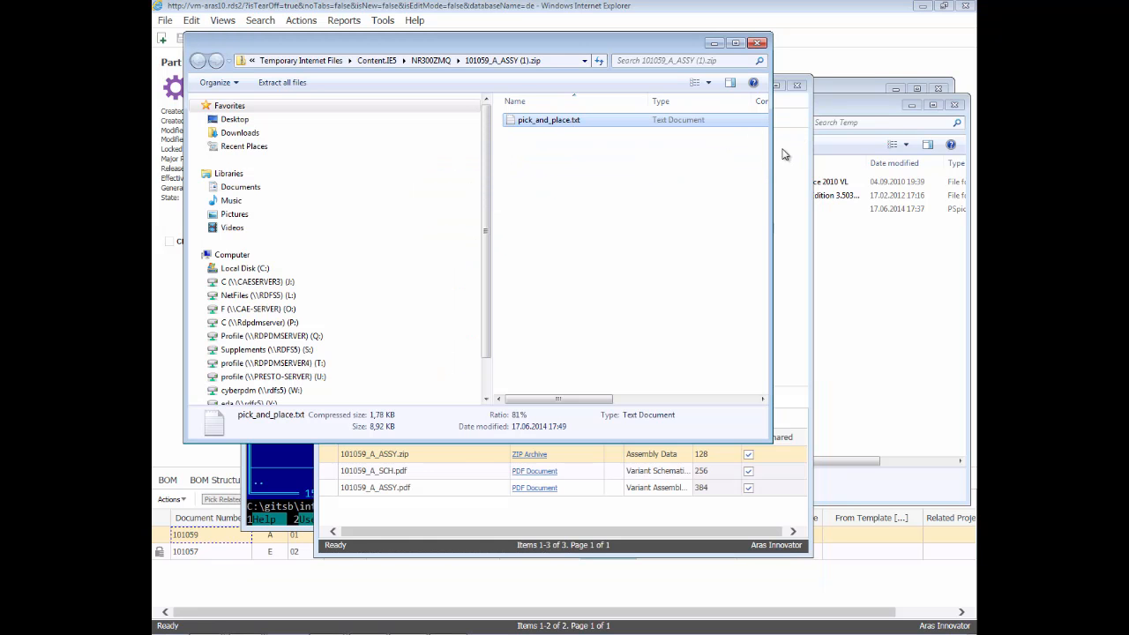
click(759, 41)
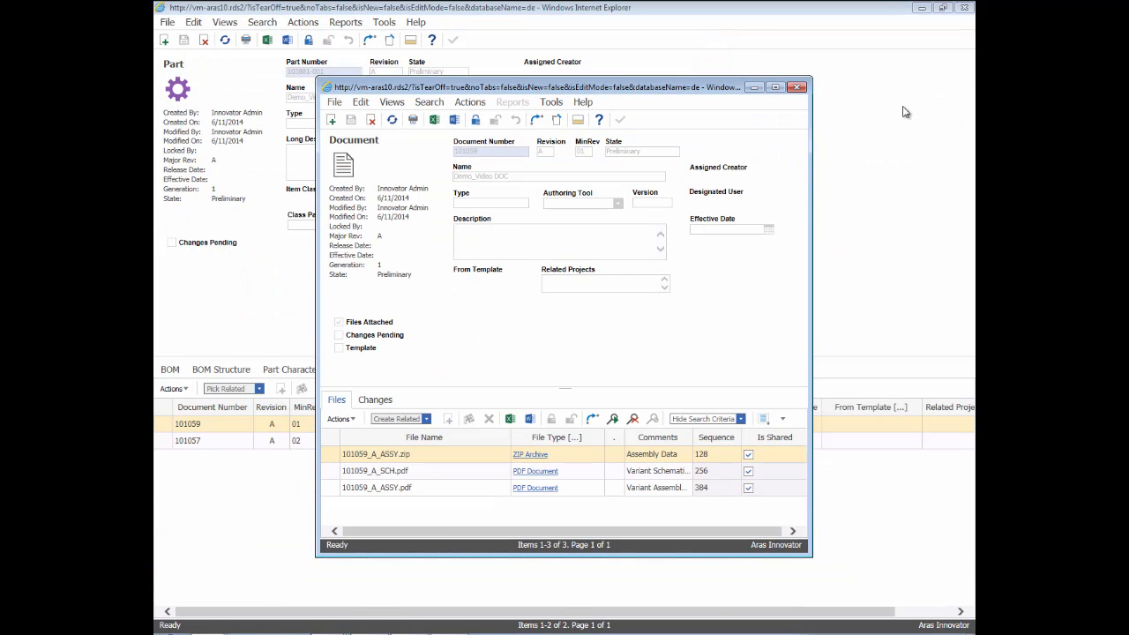
Step: View the variant schematic file 101059_A_SCH.pdf and close it
right_click(411, 471)
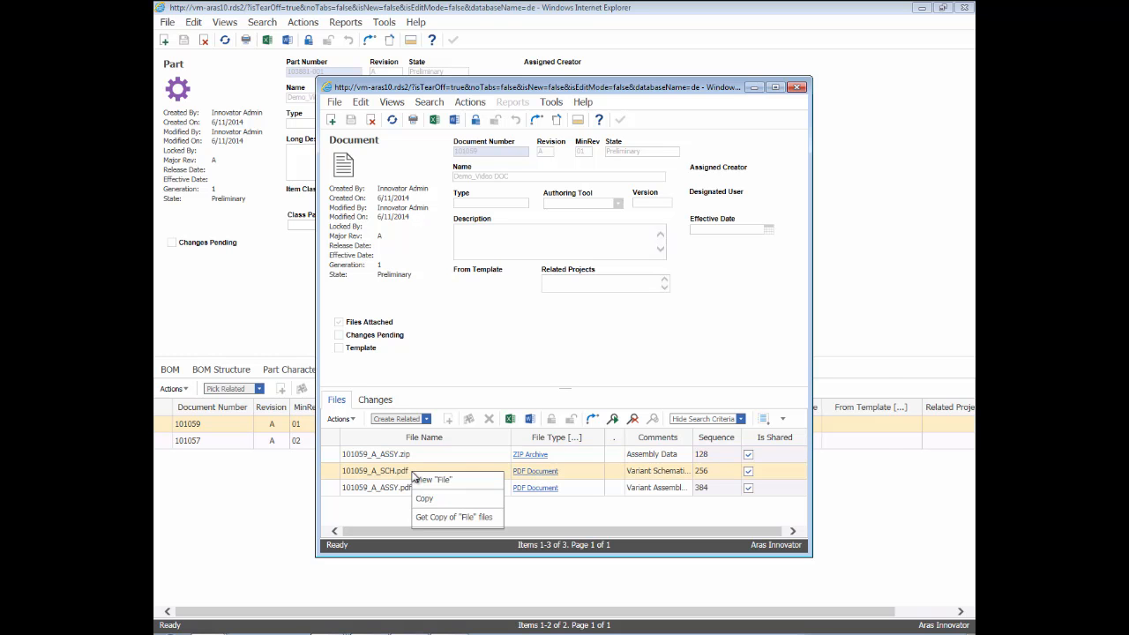
click(439, 480)
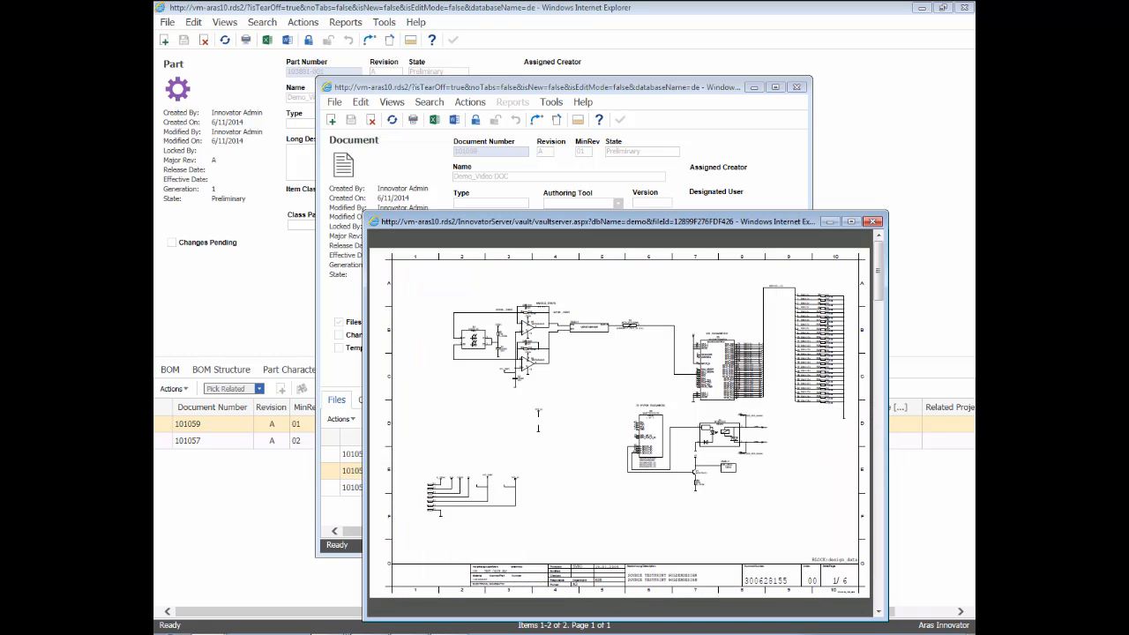
click(878, 221)
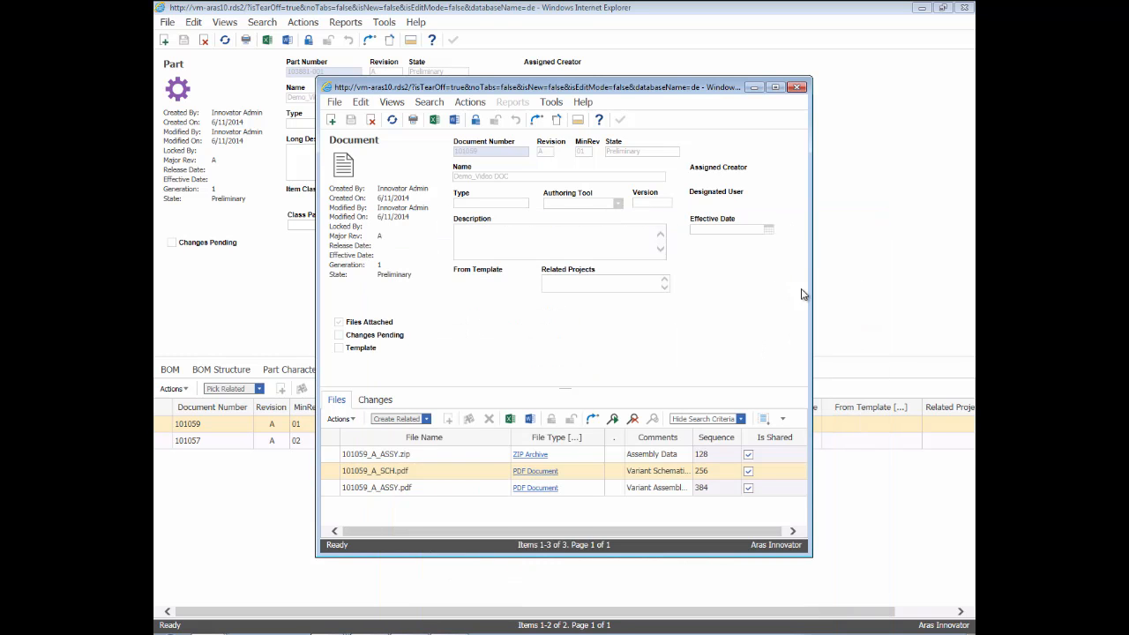
Step: View the variant assembly drawing 101059_A_ASSY.pdf, then close it and the Demo_Video DOC document
click(433, 490)
right_click(434, 492)
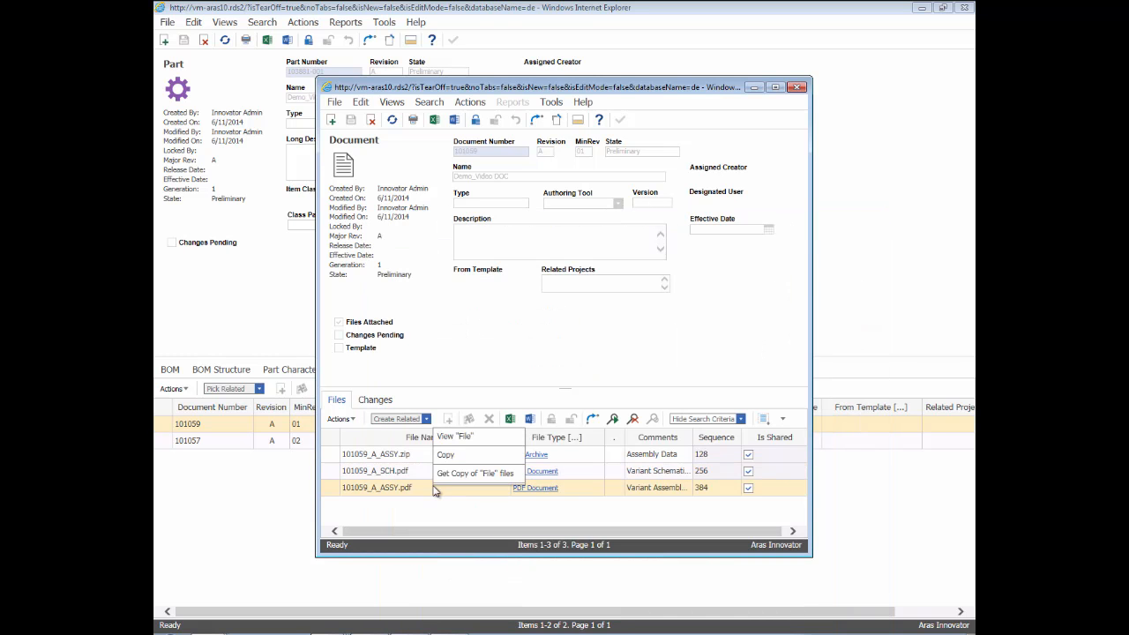
click(453, 437)
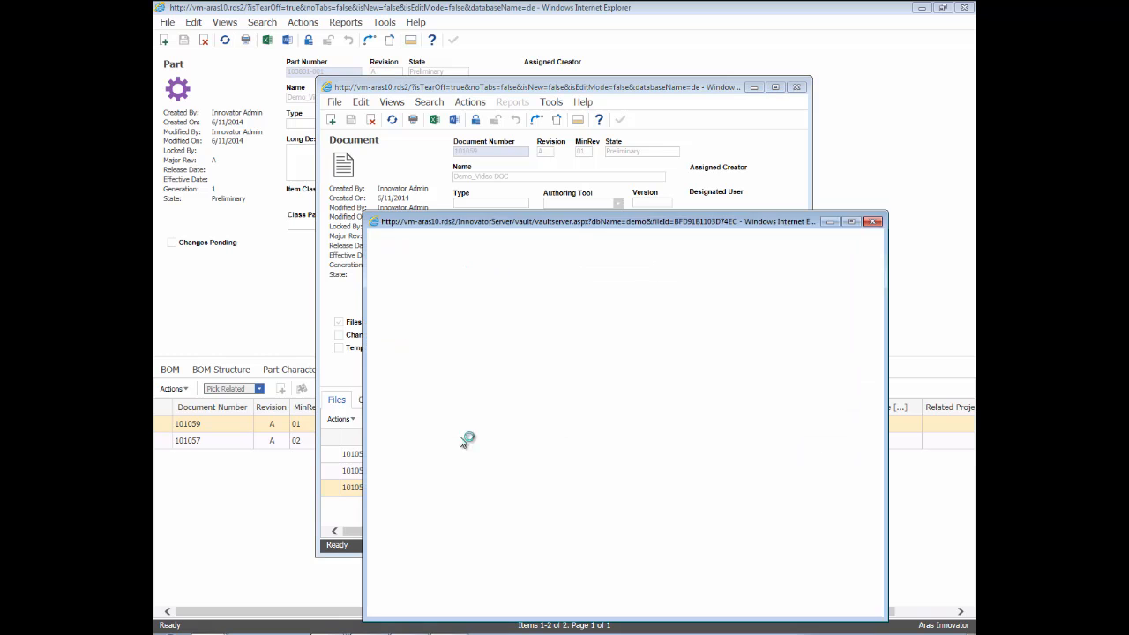
click(873, 222)
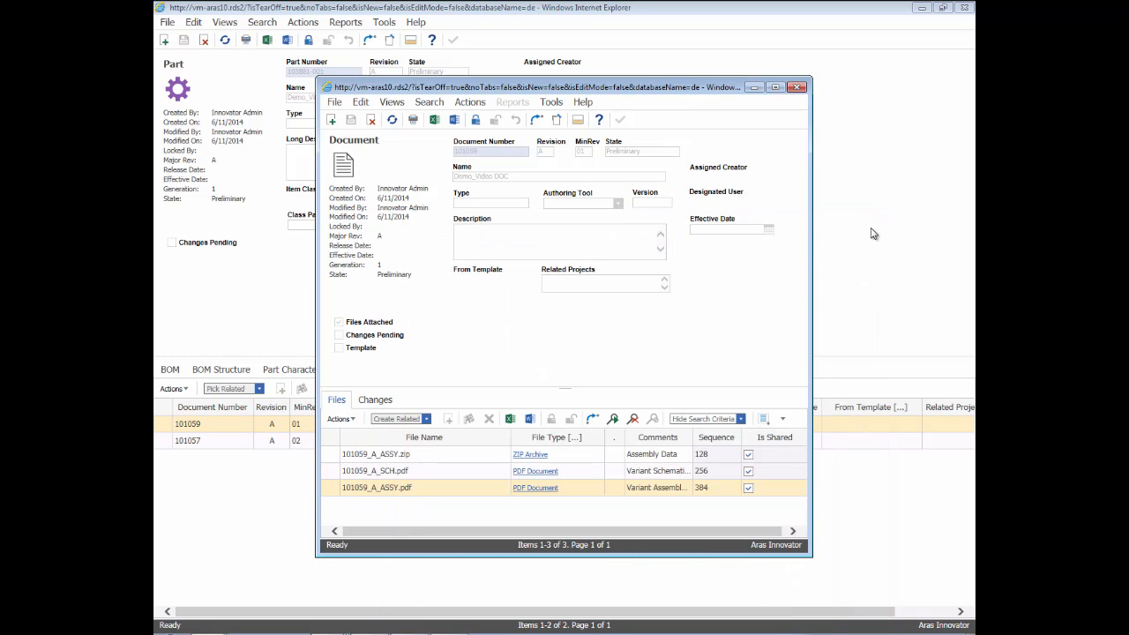
click(798, 87)
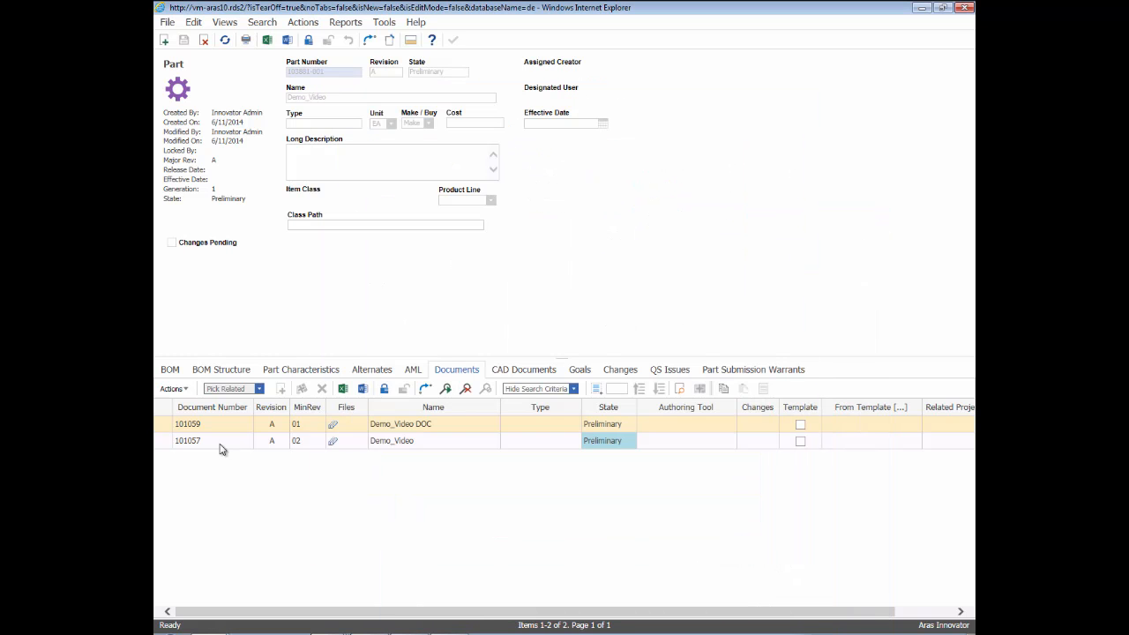
Step: Open the Demo_Video document 101057, view its schematic plot 101057_A.pdf, and close the plot
right_click(211, 441)
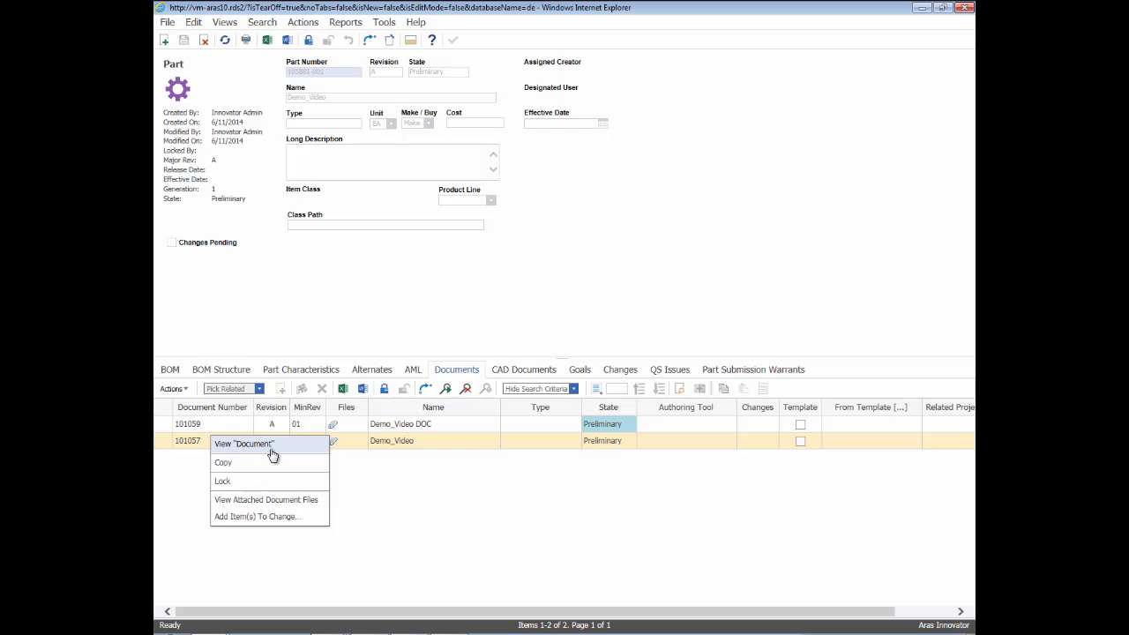
click(279, 451)
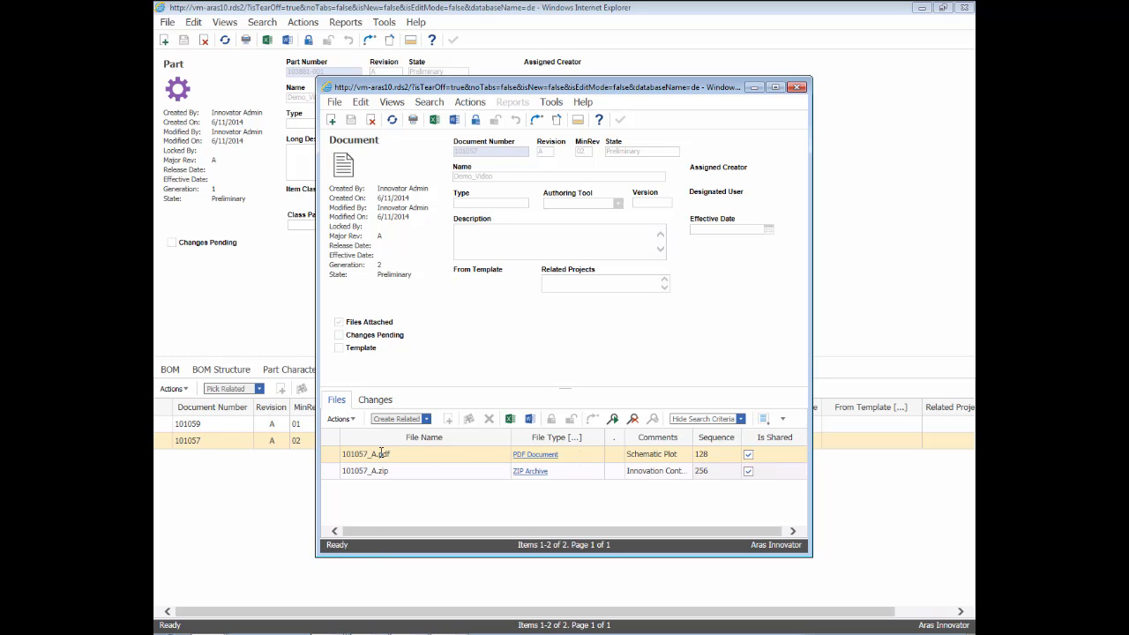
right_click(382, 454)
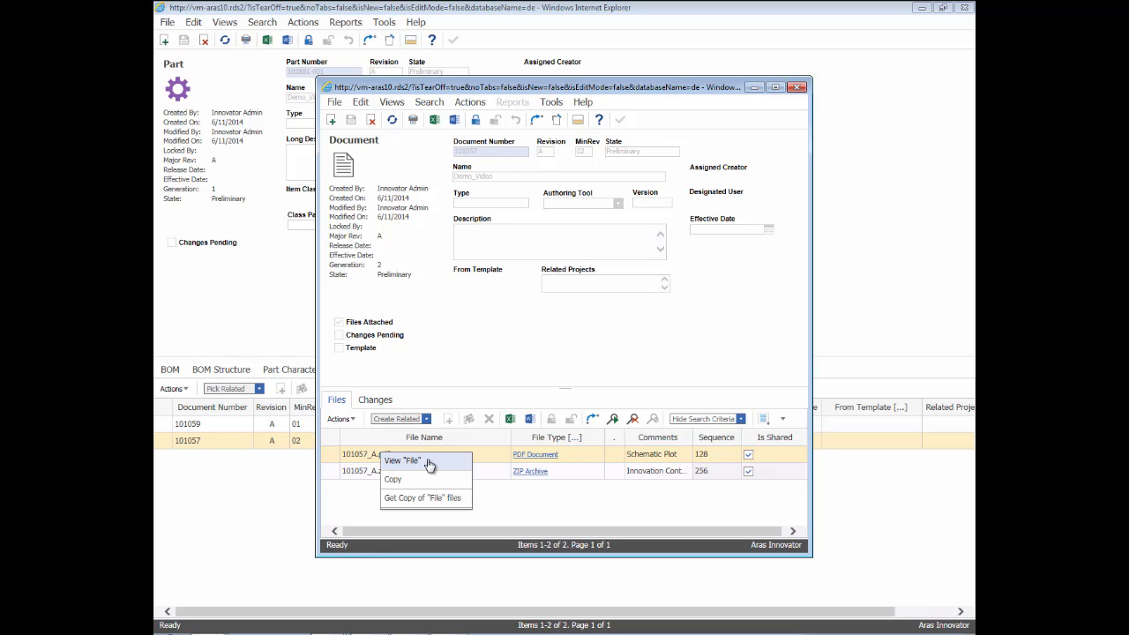
click(429, 465)
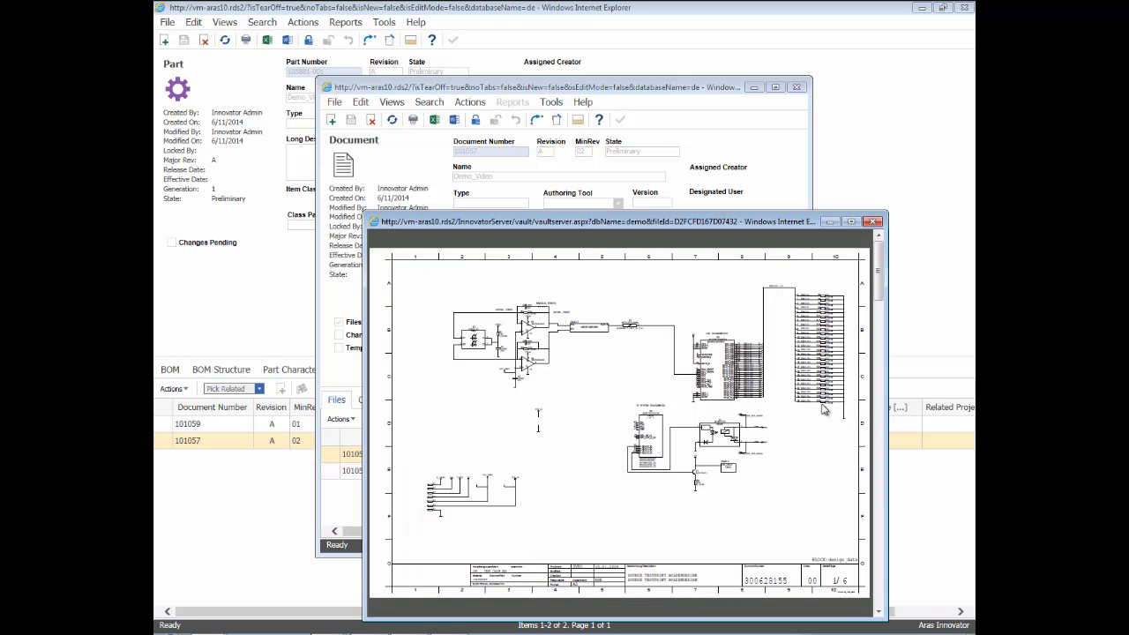
click(872, 222)
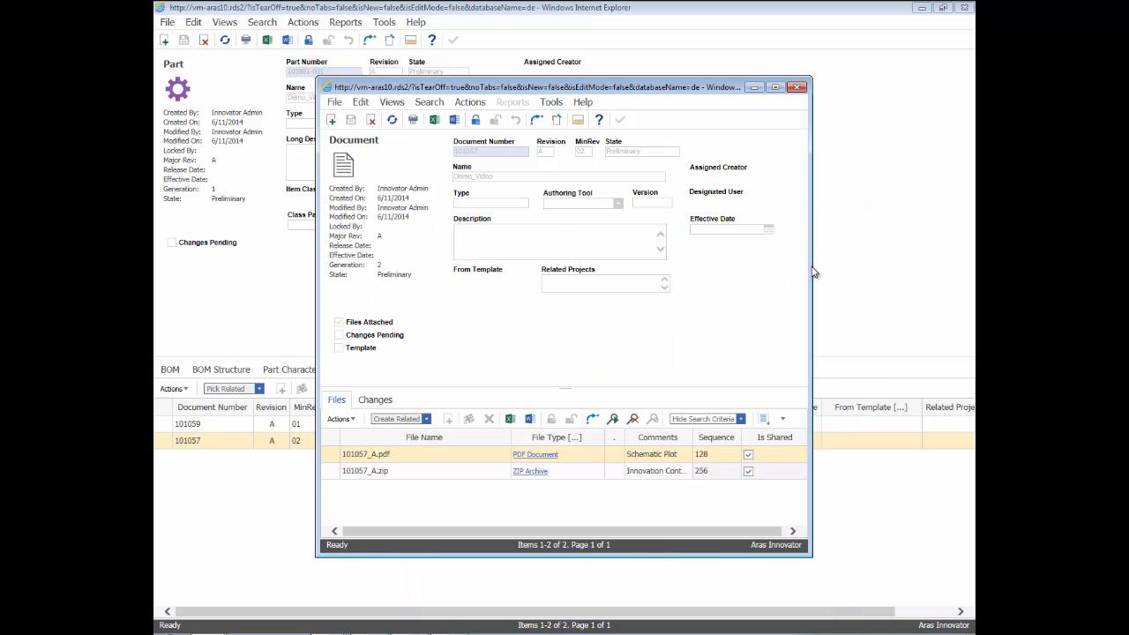
Step: View the project files inside the innovation content archive 101057_A.zip and close the archive
right_click(422, 471)
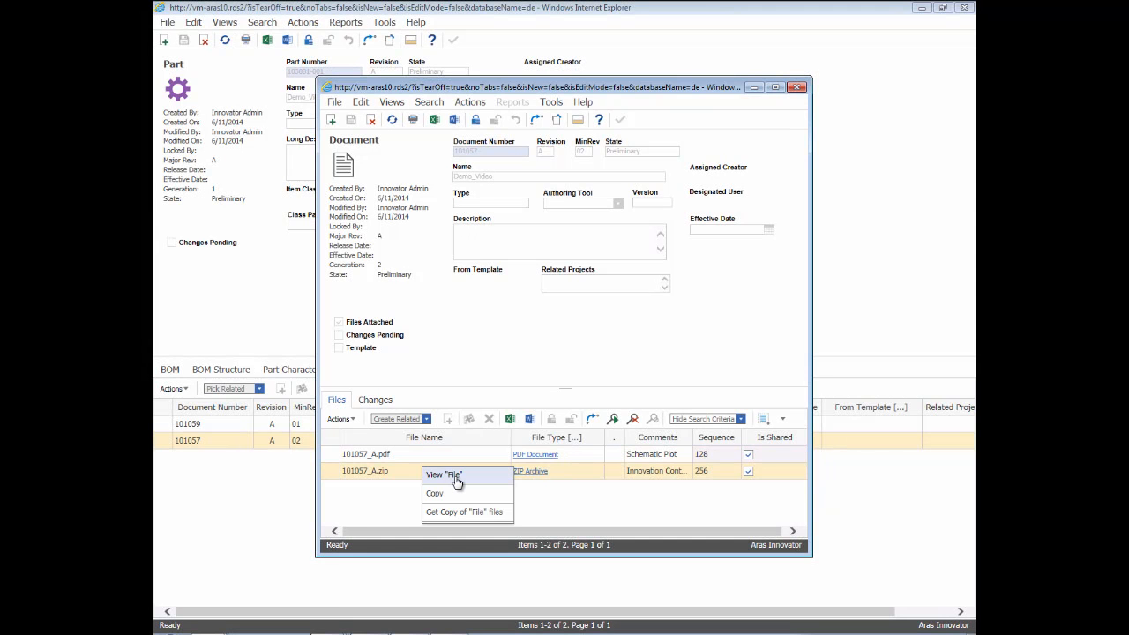
click(456, 479)
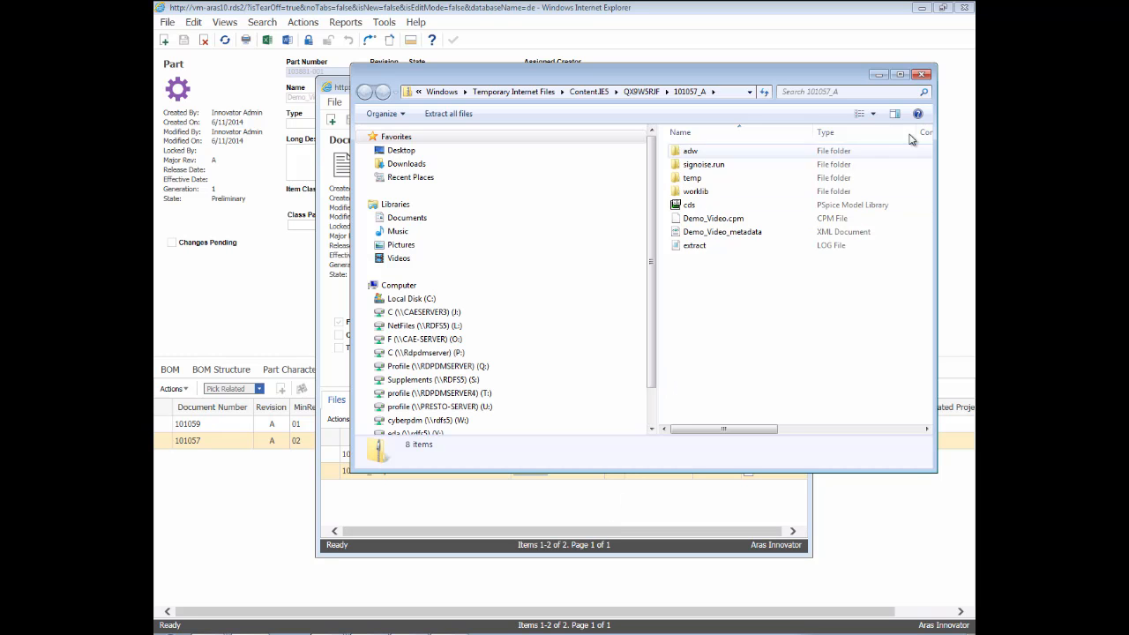
click(921, 75)
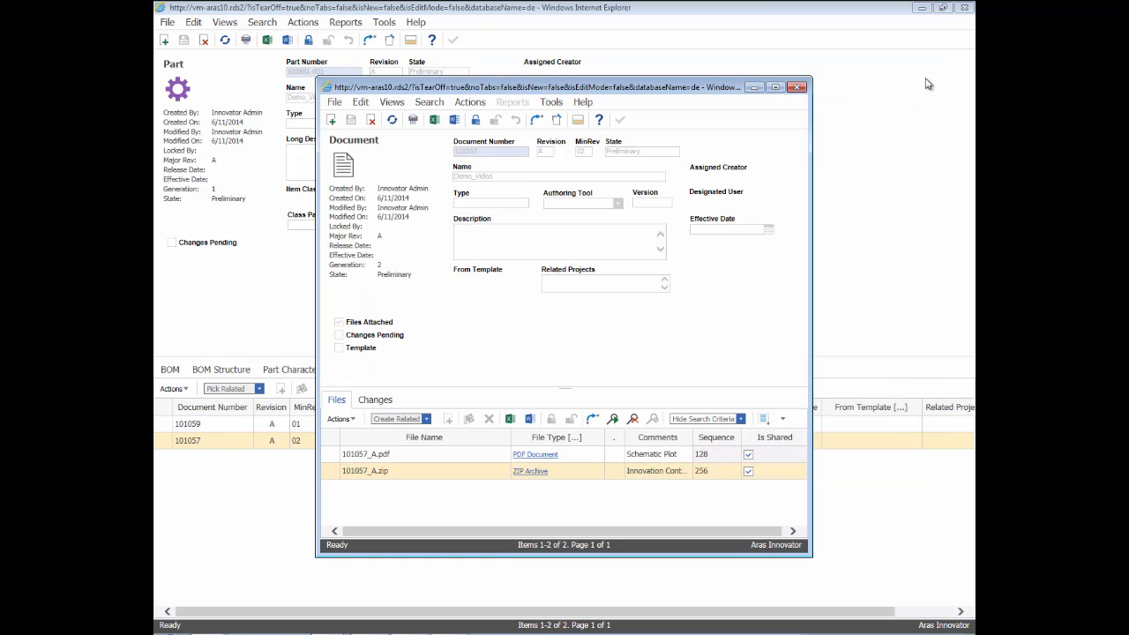
Step: Close the Demo_Video document and open the PCB part 103880-001 from the Demo_Video part's BOM structure
click(799, 86)
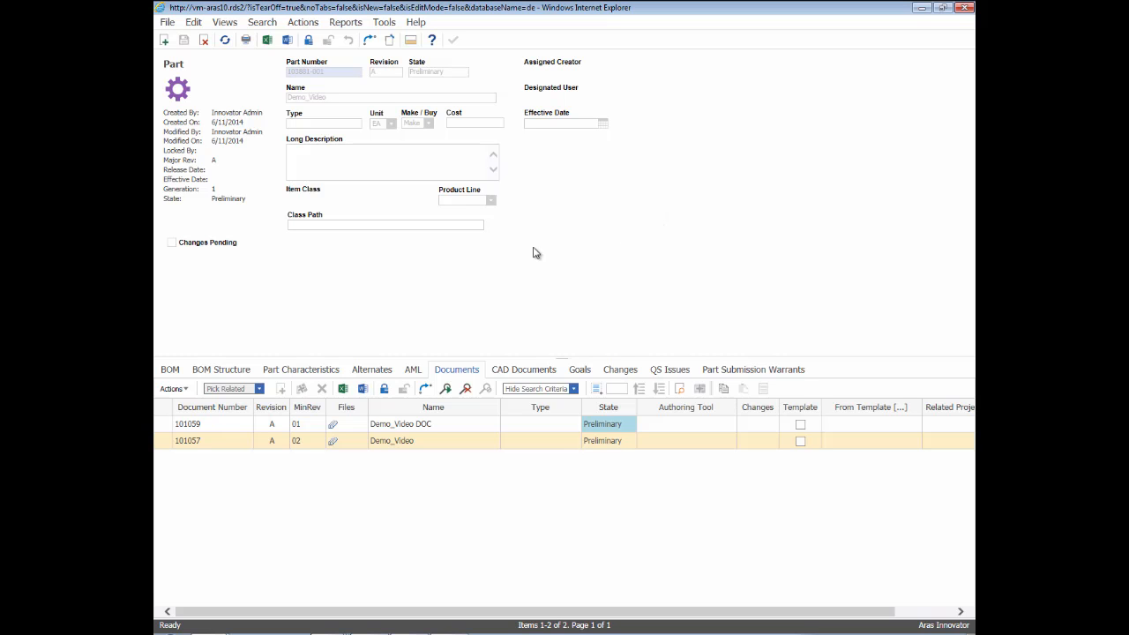
click(222, 371)
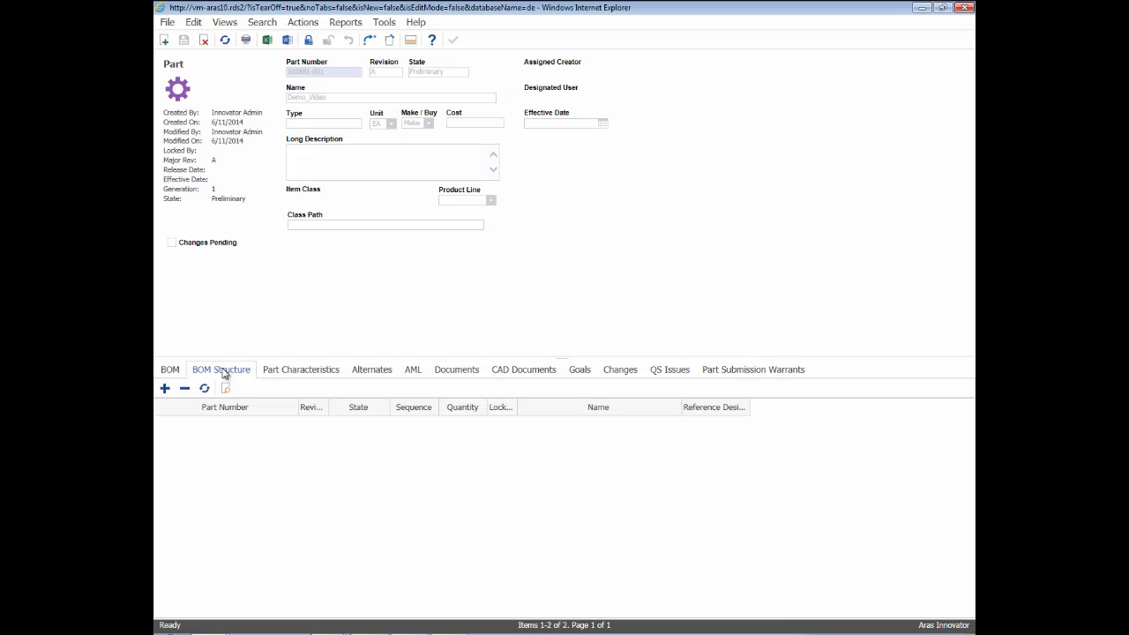
click(232, 424)
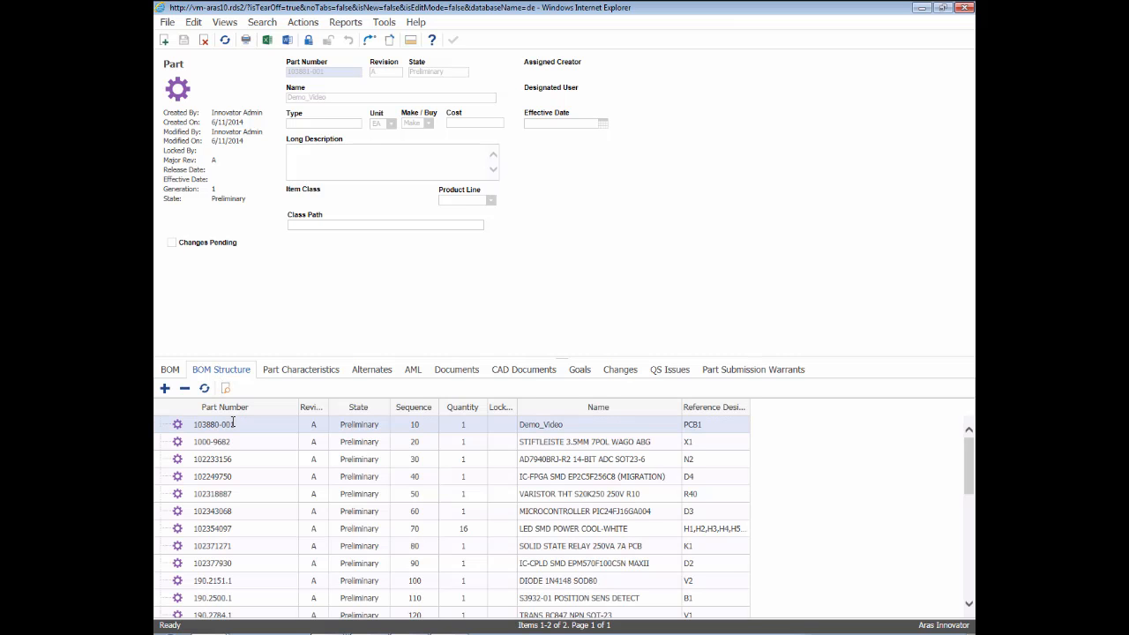
double_click(234, 426)
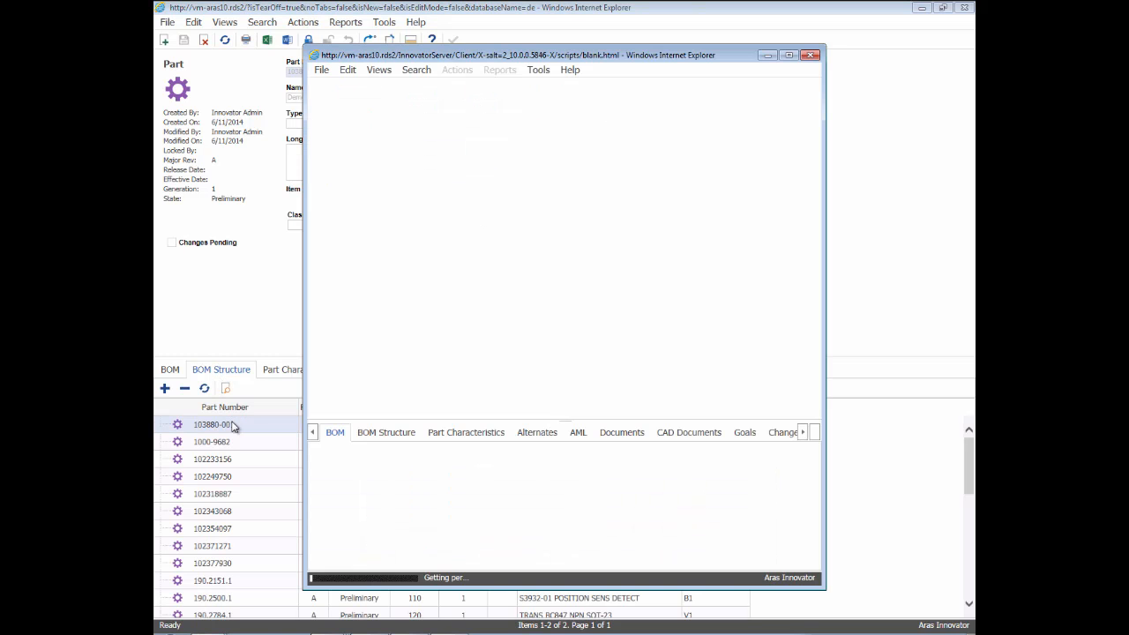
Step: Open the Demo_Video PCB DOC document 101058 from the PCB part's related documents
click(638, 435)
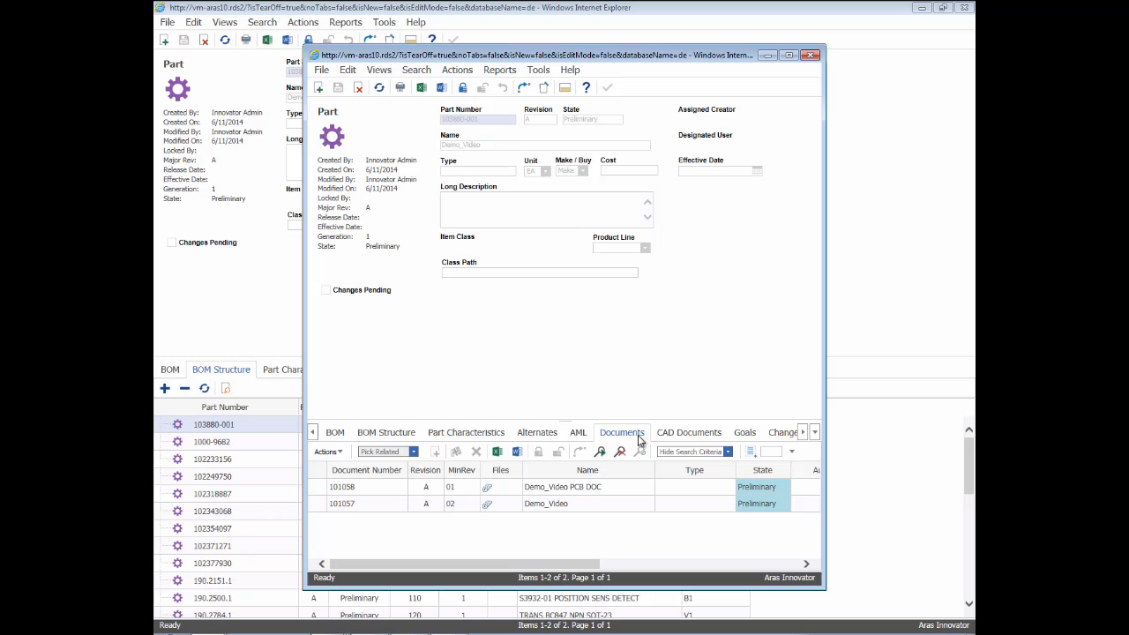
click(495, 485)
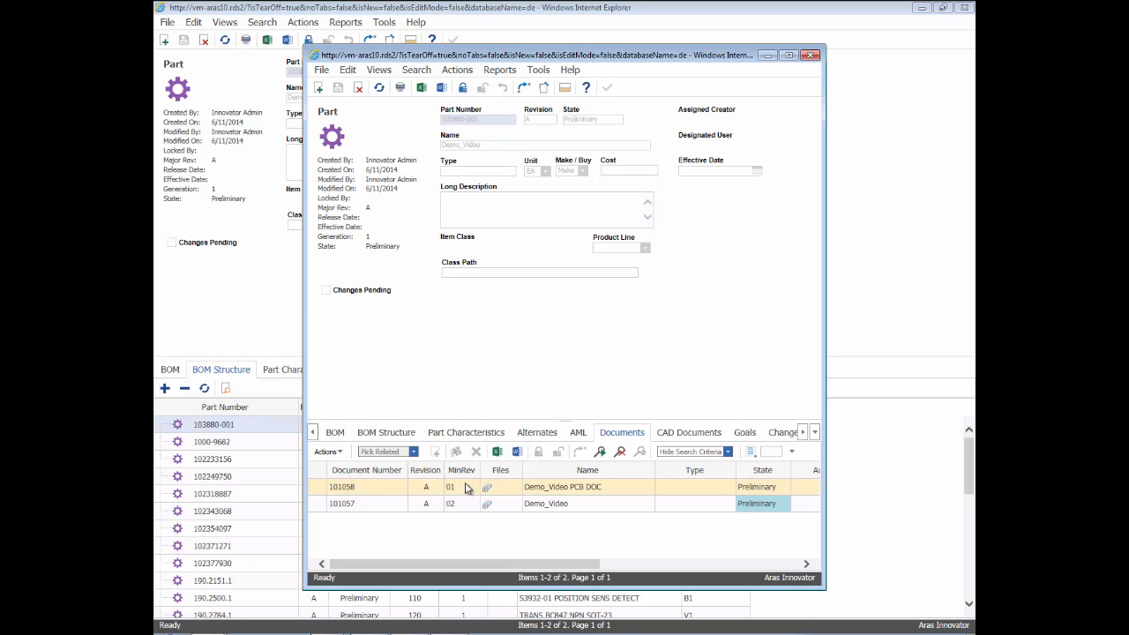
right_click(391, 491)
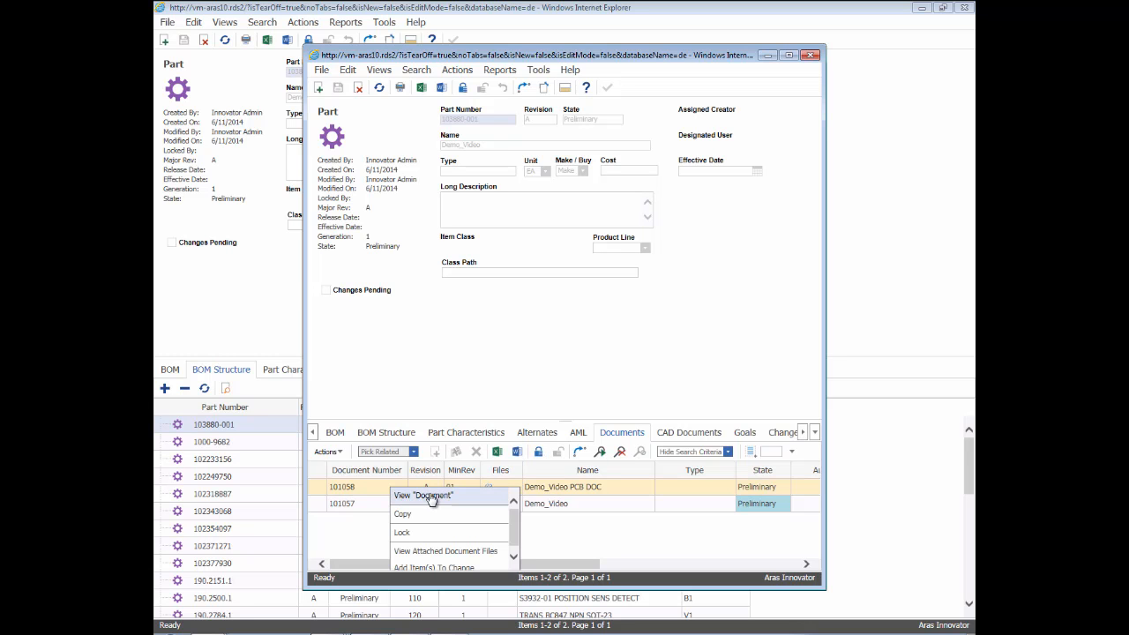
click(425, 496)
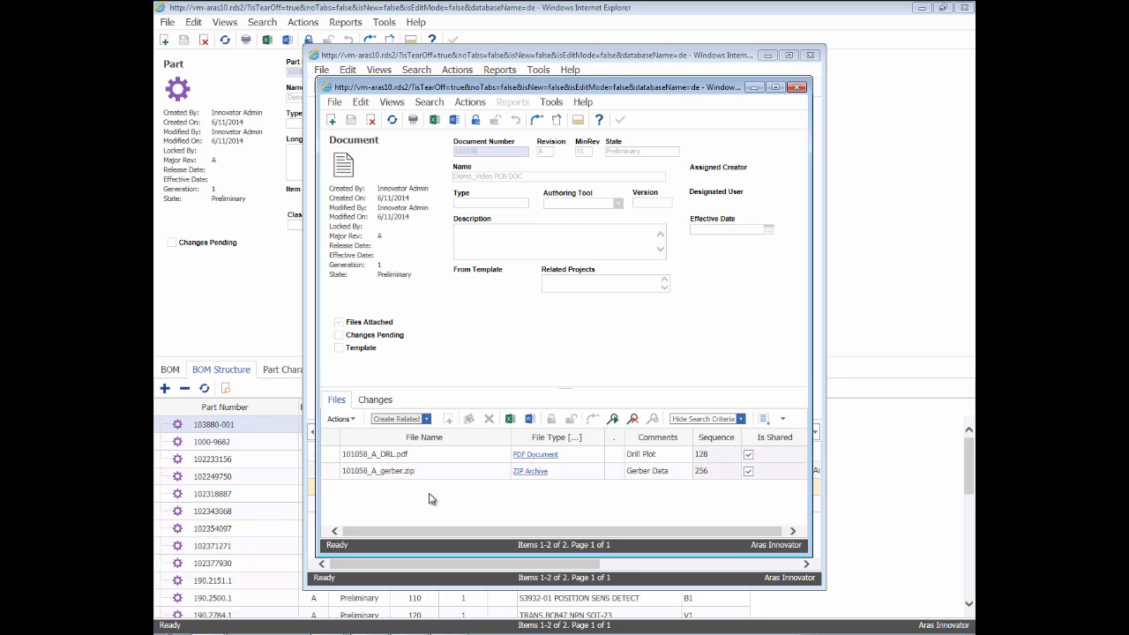
Step: View the drill plot 101058_A_DRL.pdf, close it, and view the Gerber data archive 101058_A_gerber.zip
right_click(399, 455)
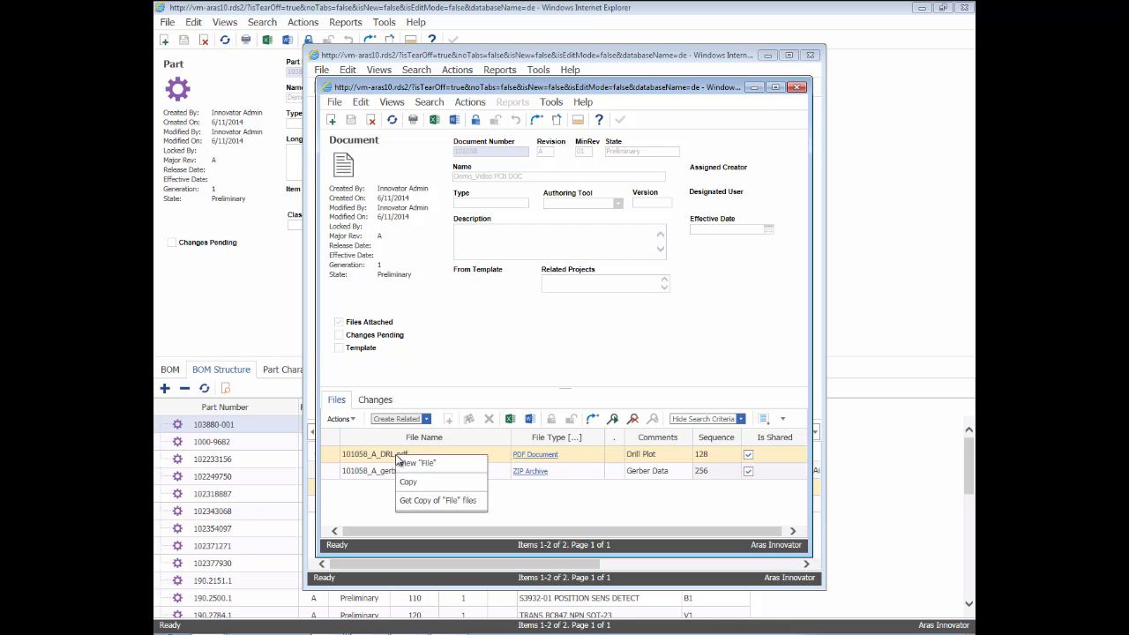
click(435, 465)
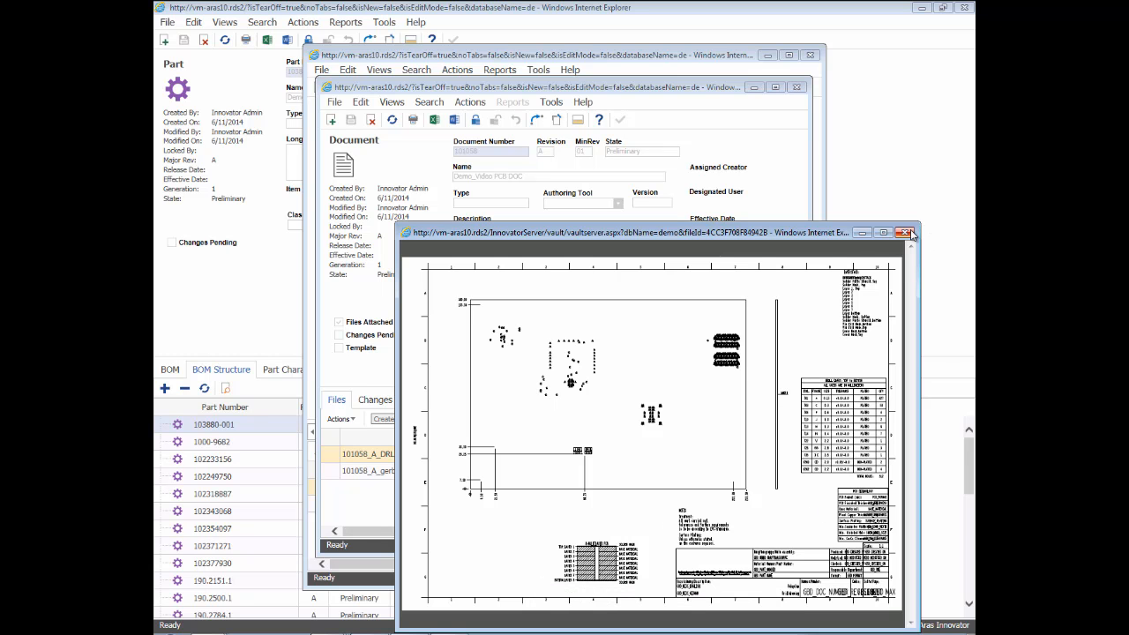
click(908, 234)
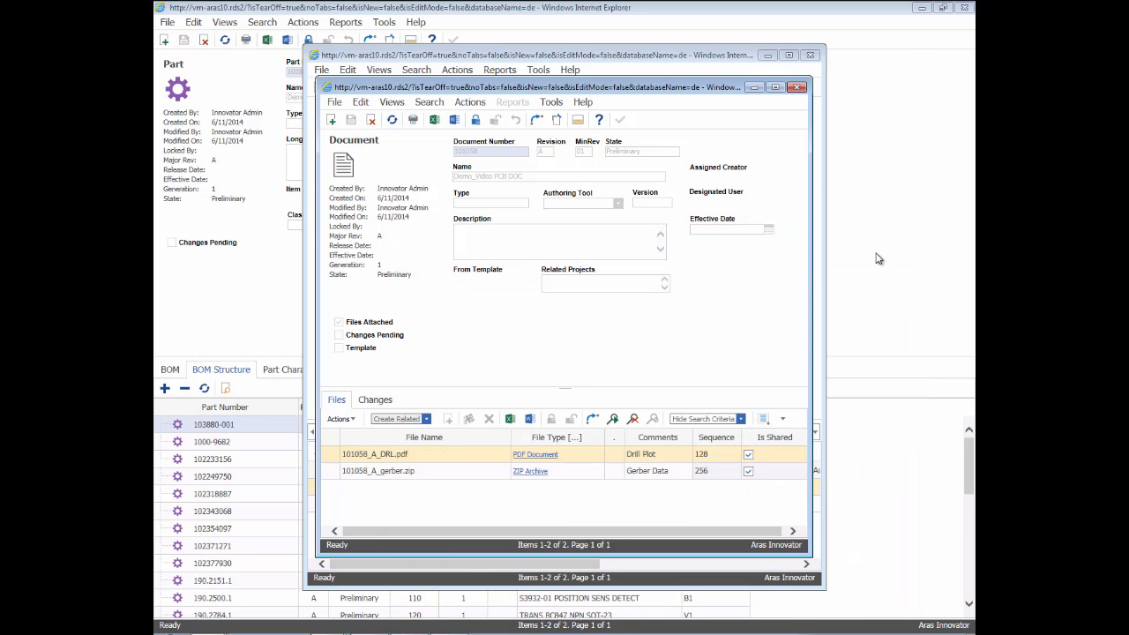
right_click(383, 471)
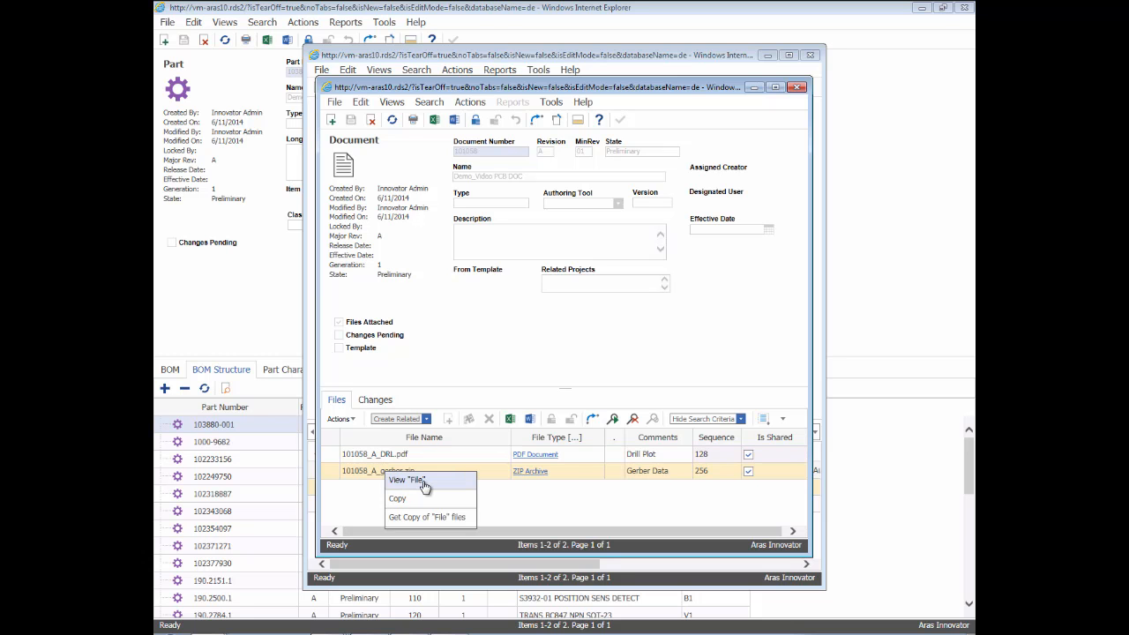
click(422, 482)
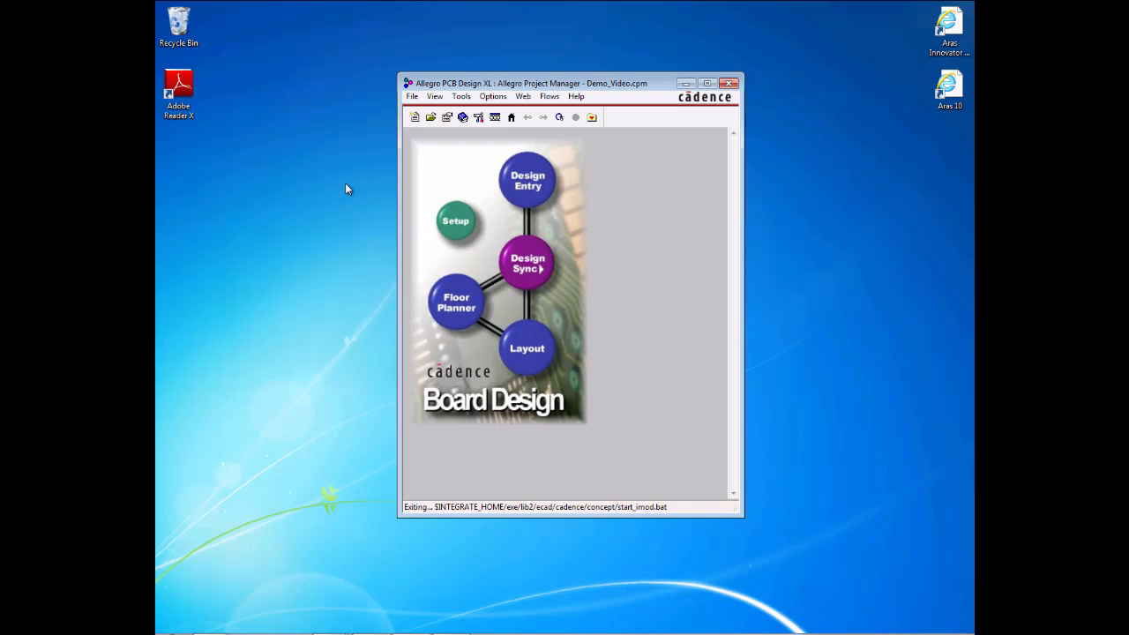
Step: In Allegro Project Manager, check out Demo_Video item 101057 revision D through Integrate into C:\Projects, accepting the creation of a new revision
click(458, 101)
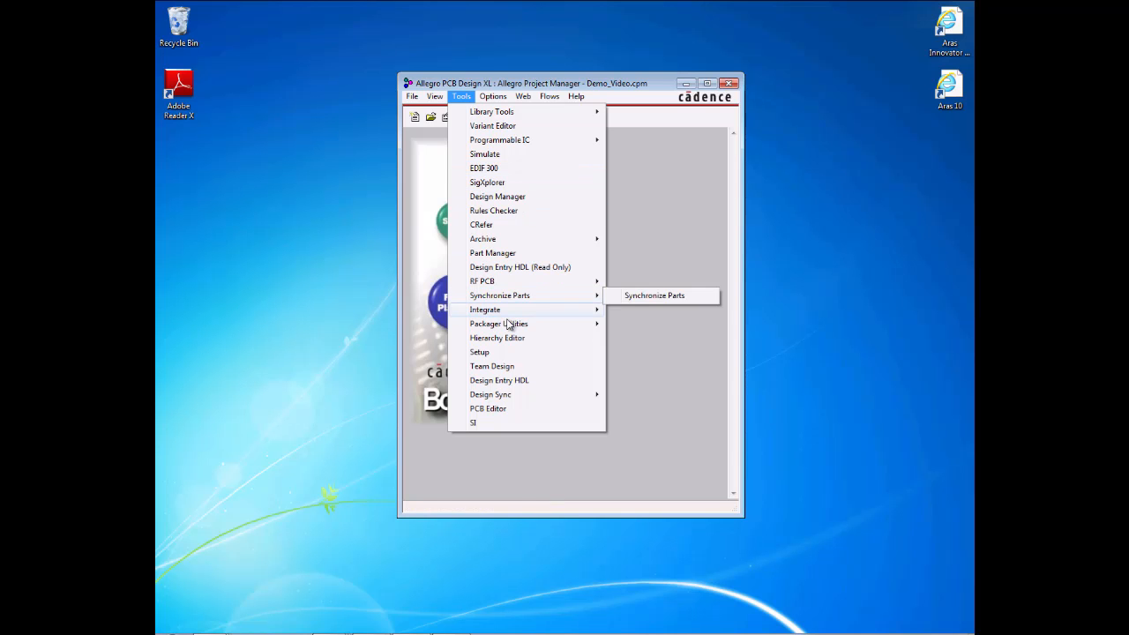
mouse_move(532, 313)
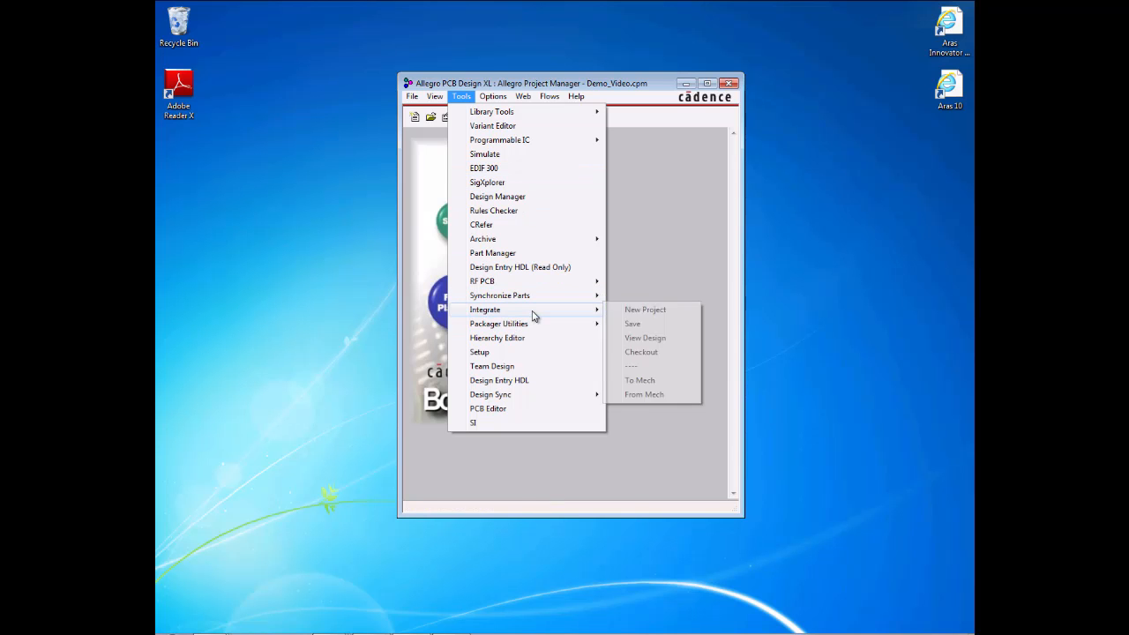
click(676, 354)
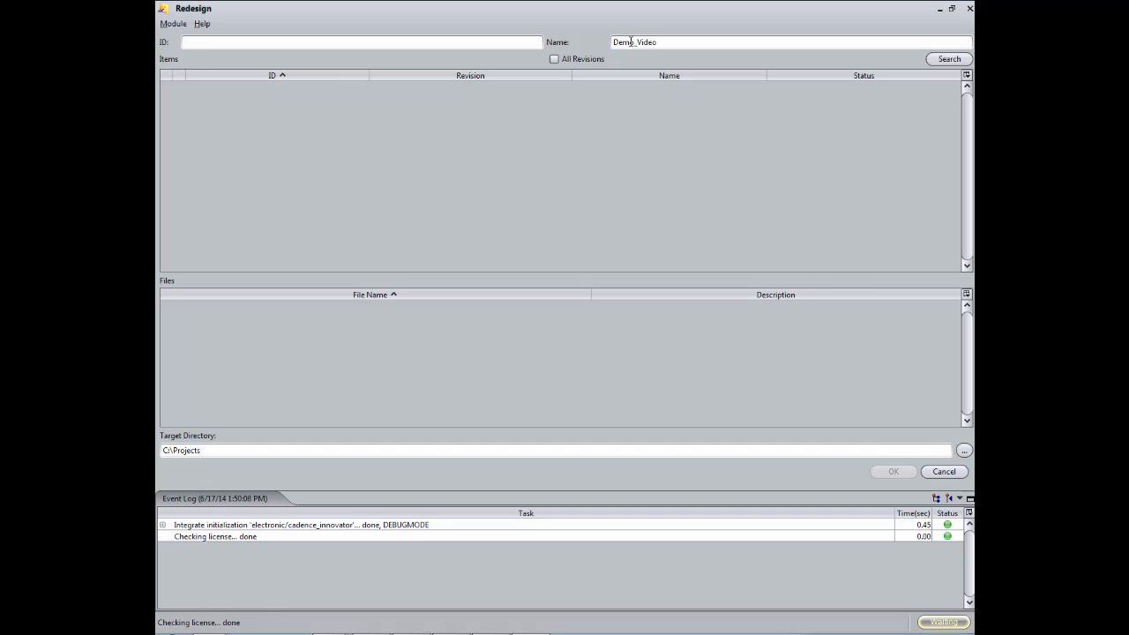
key(Return)
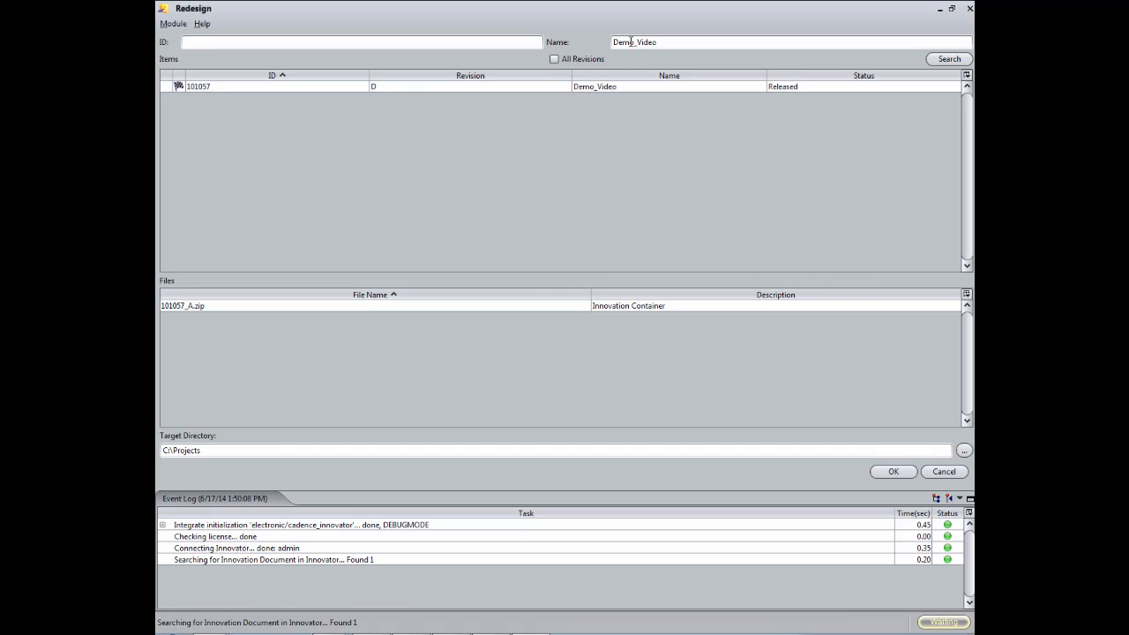
click(444, 86)
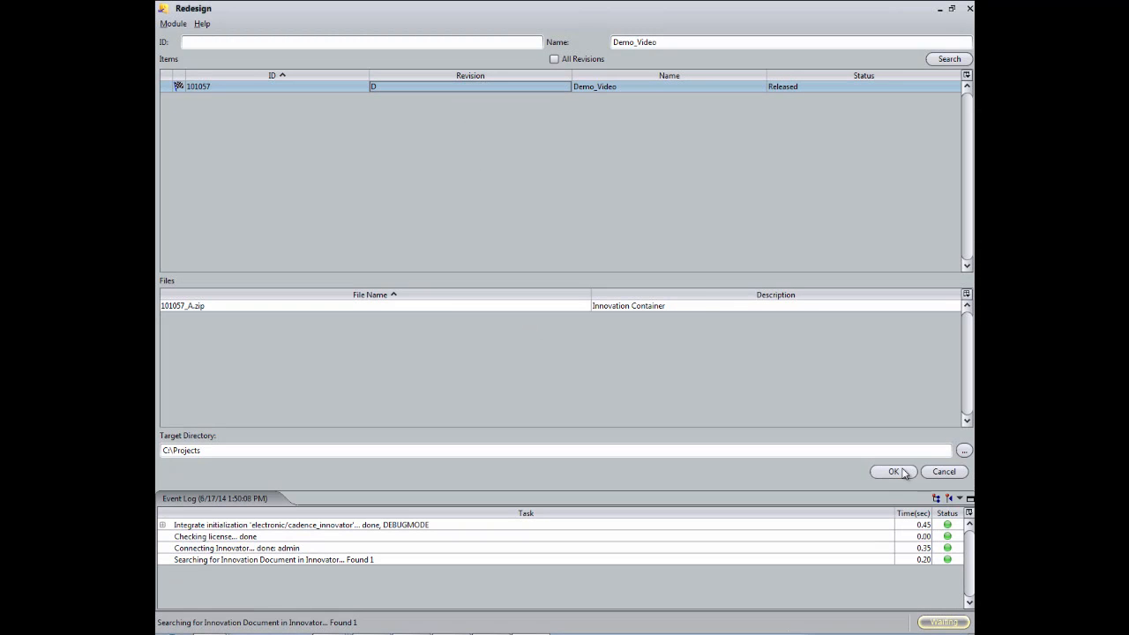
click(889, 471)
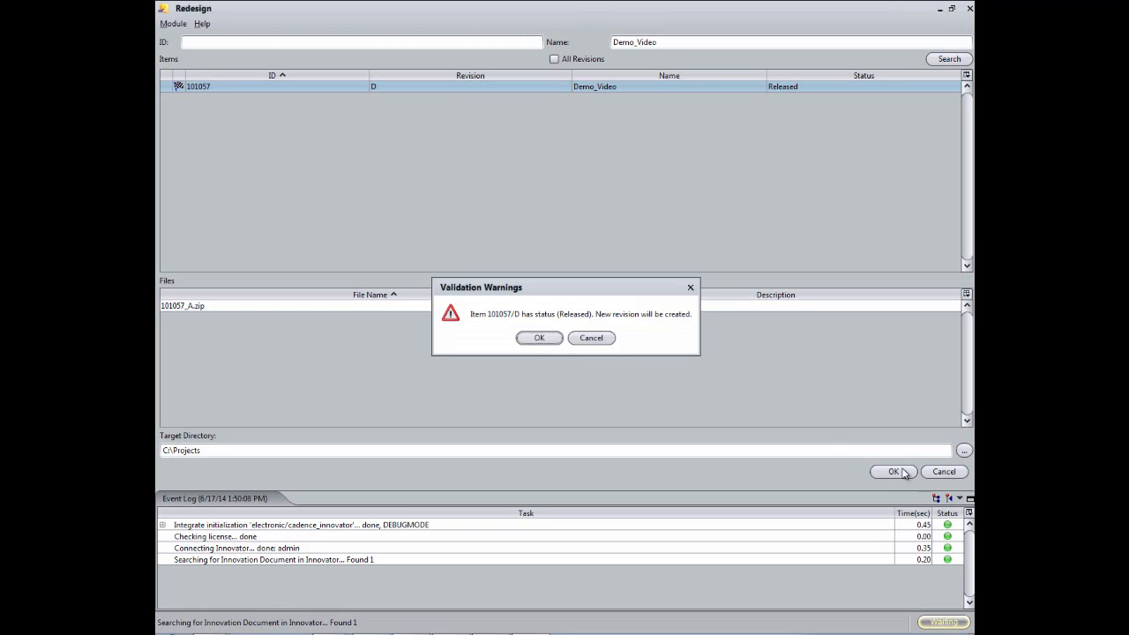
click(534, 338)
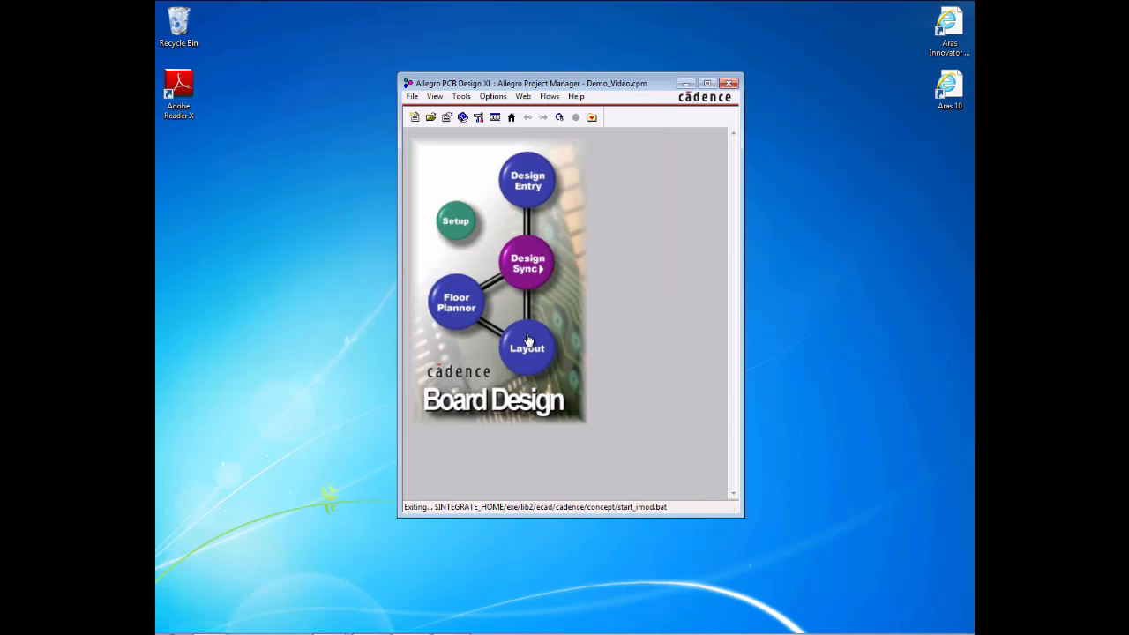
Step: Open the project schematic in Design Entry HDL and display page 4, belonging to the converter block
click(523, 185)
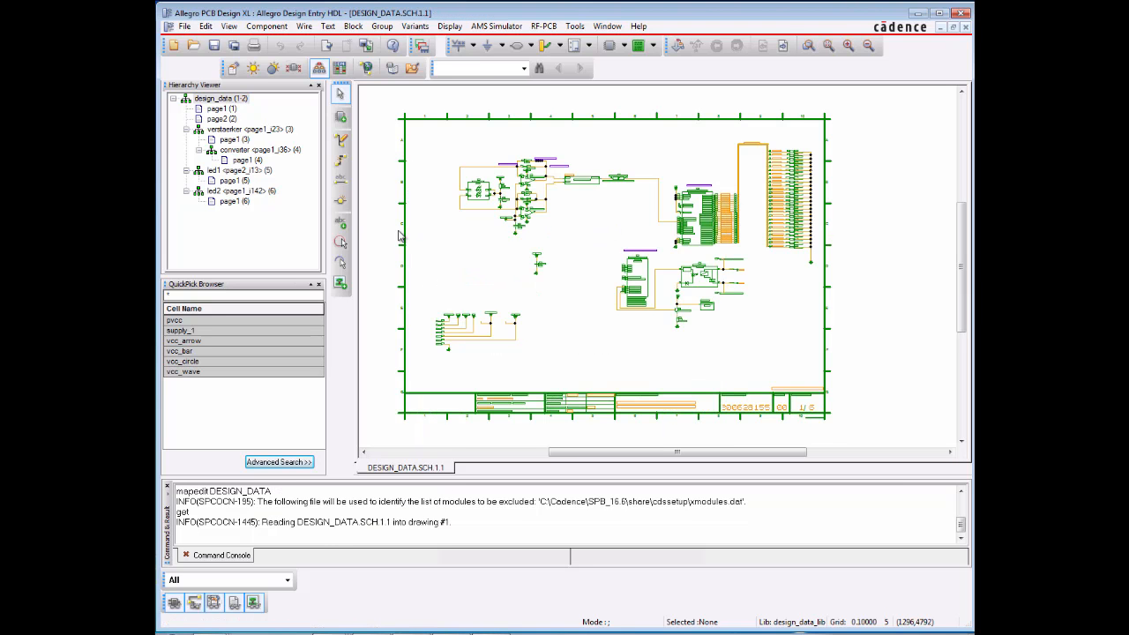
double_click(231, 160)
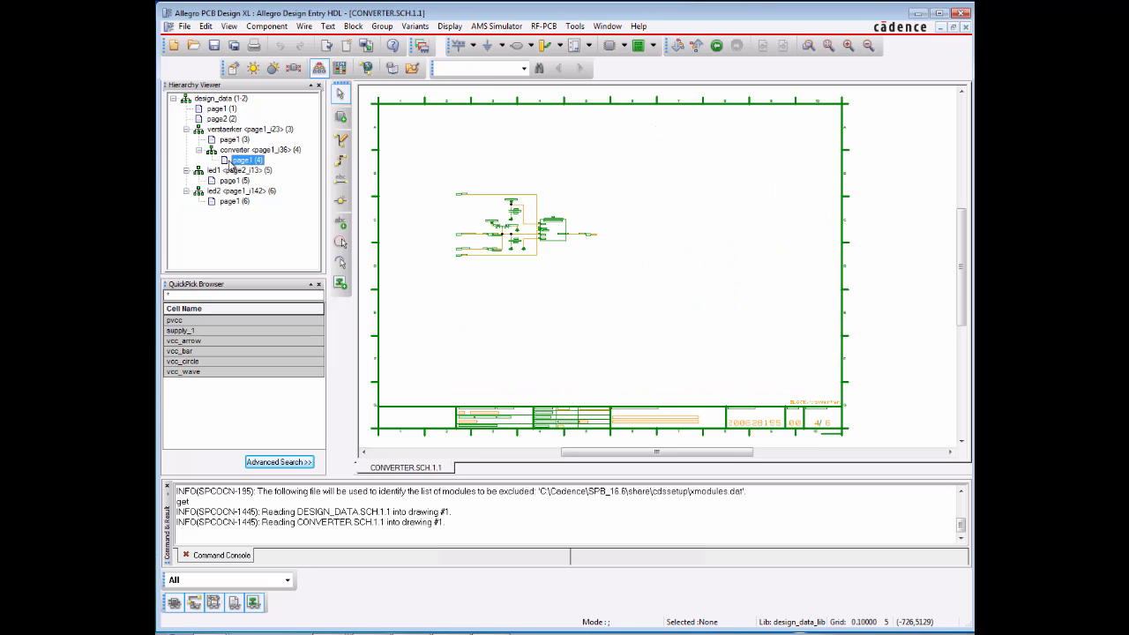
Step: Delete capacitor C15 from the converter page and save all drawings despite the reported errors
click(520, 242)
scroll(520, 241, up, 1)
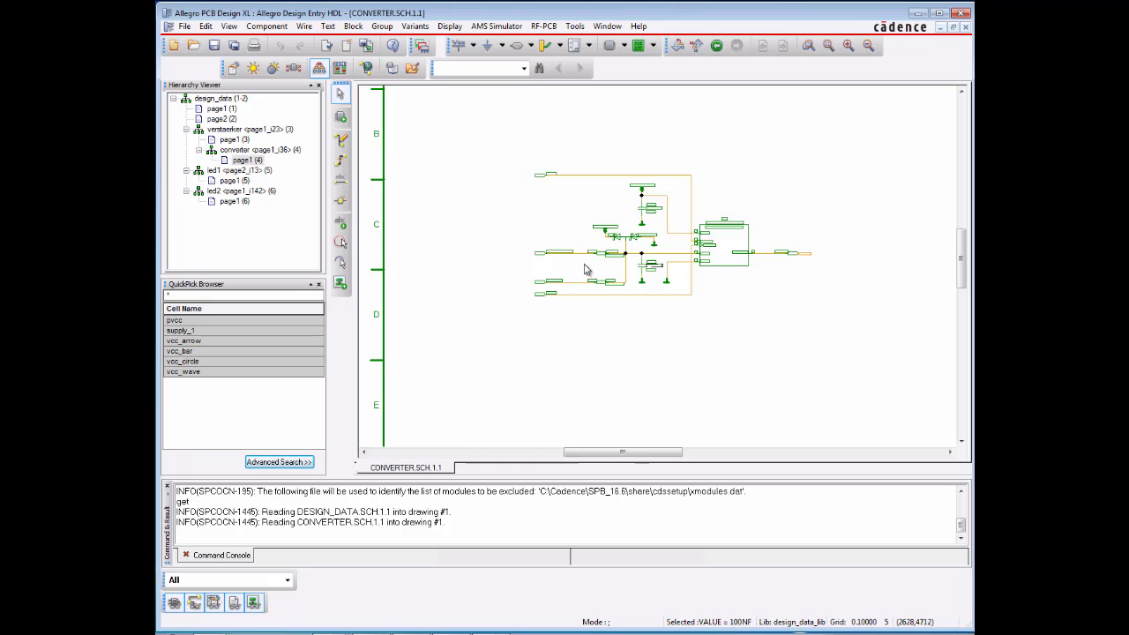
scroll(649, 280, up, 3)
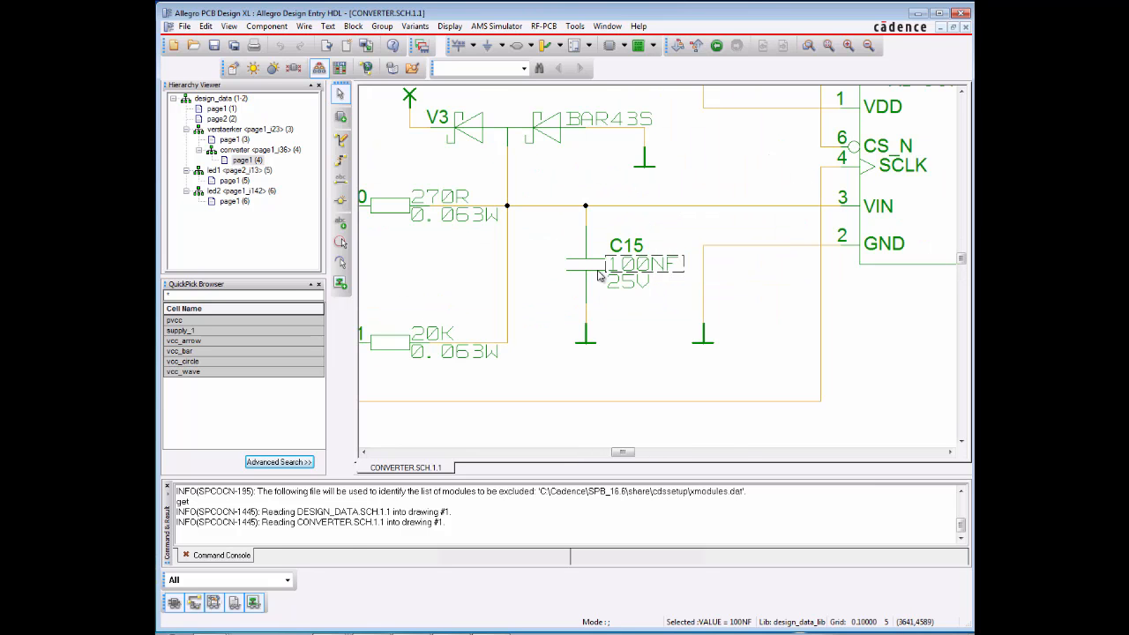
click(595, 278)
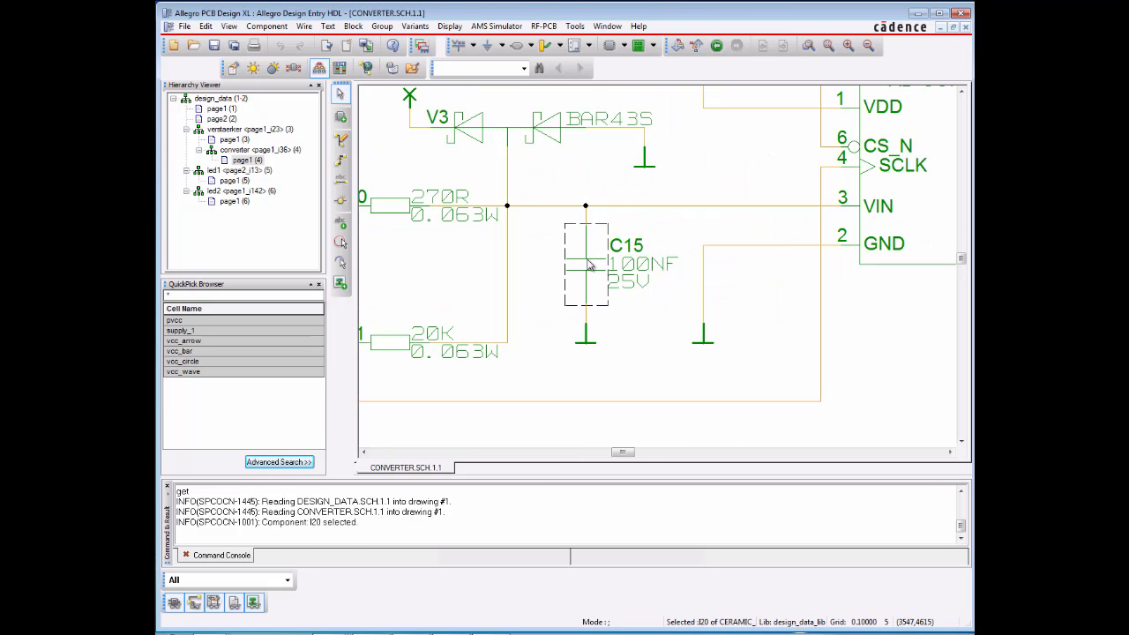
key(Delete)
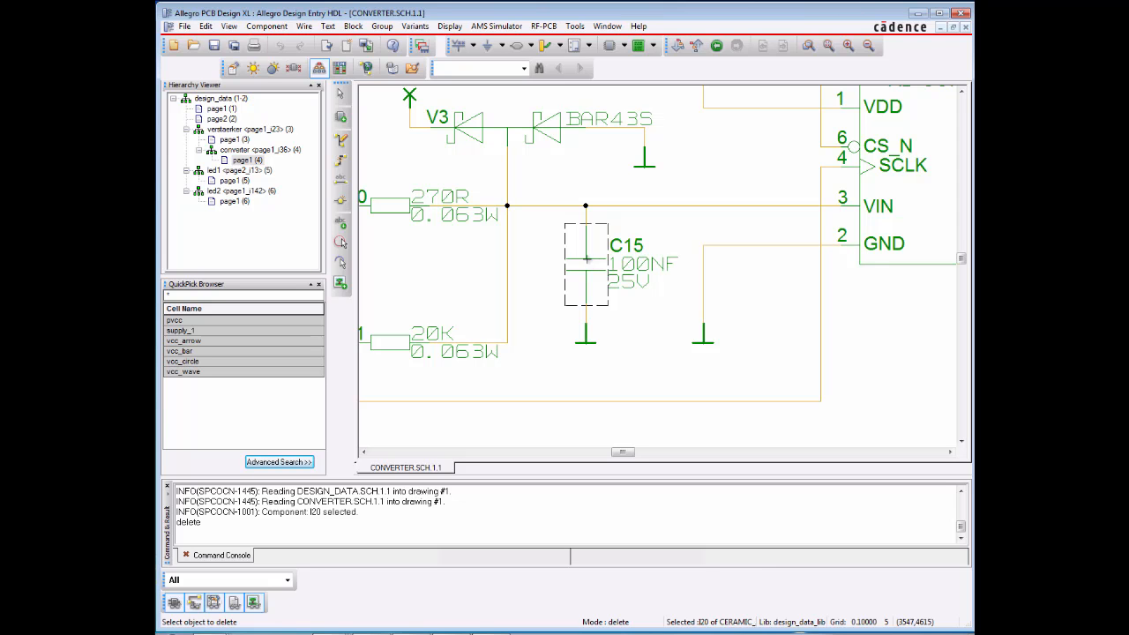
click(587, 258)
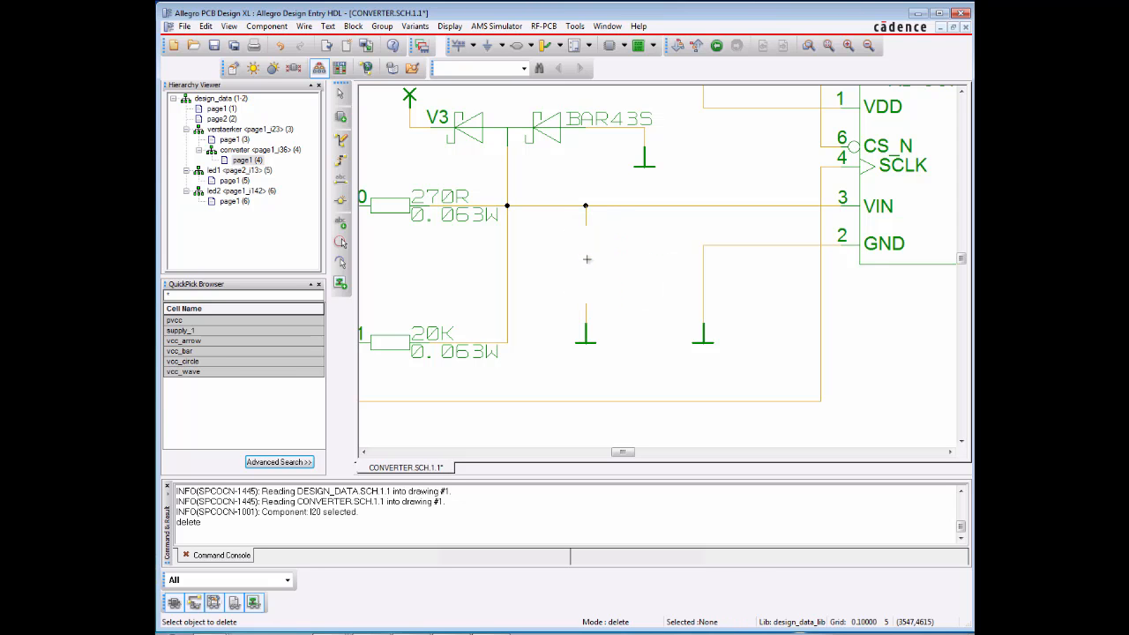
click(234, 46)
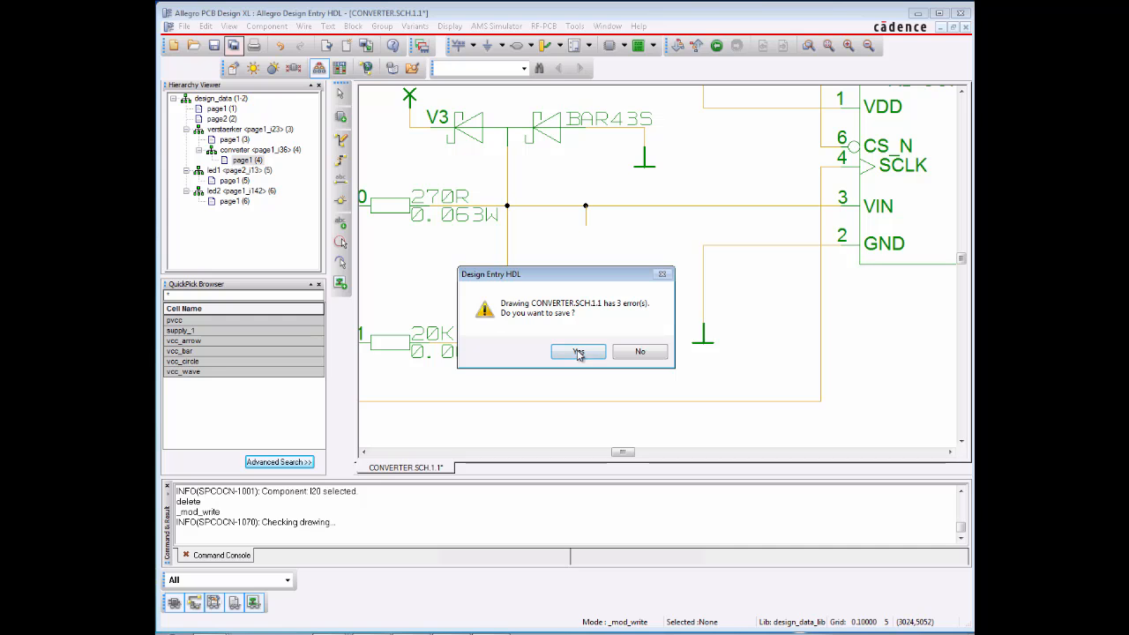
click(578, 352)
Step: Run Export Physical with Repackage to update TESTPRINT_GOLDENDESIGN.brd, decline reviewing the results, and close Design Entry HDL
click(185, 28)
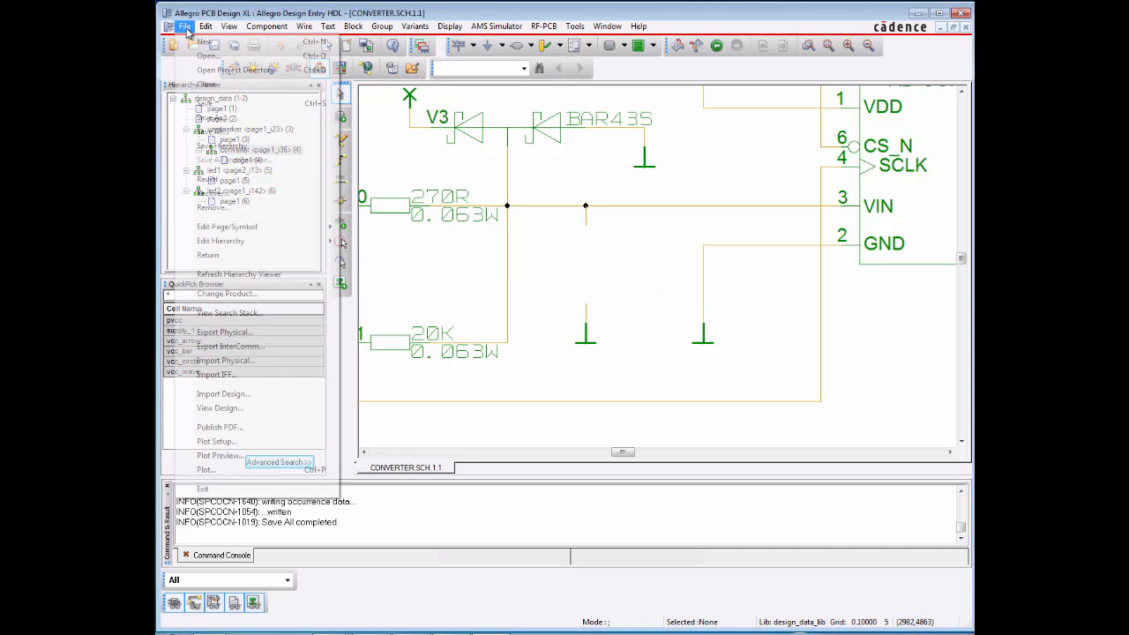
click(225, 332)
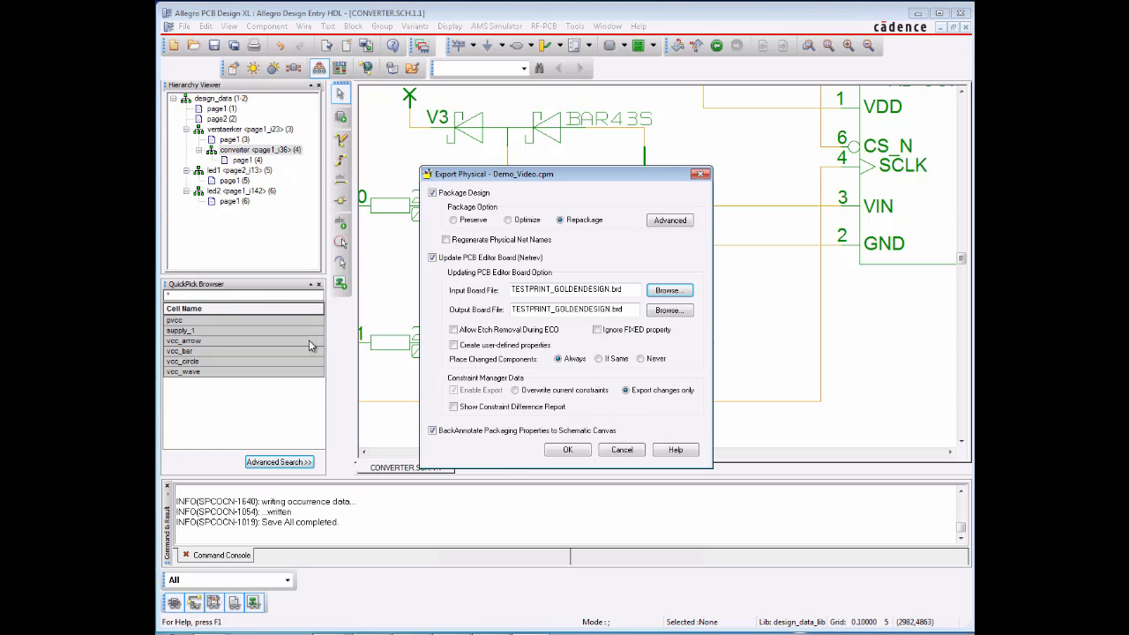
click(557, 449)
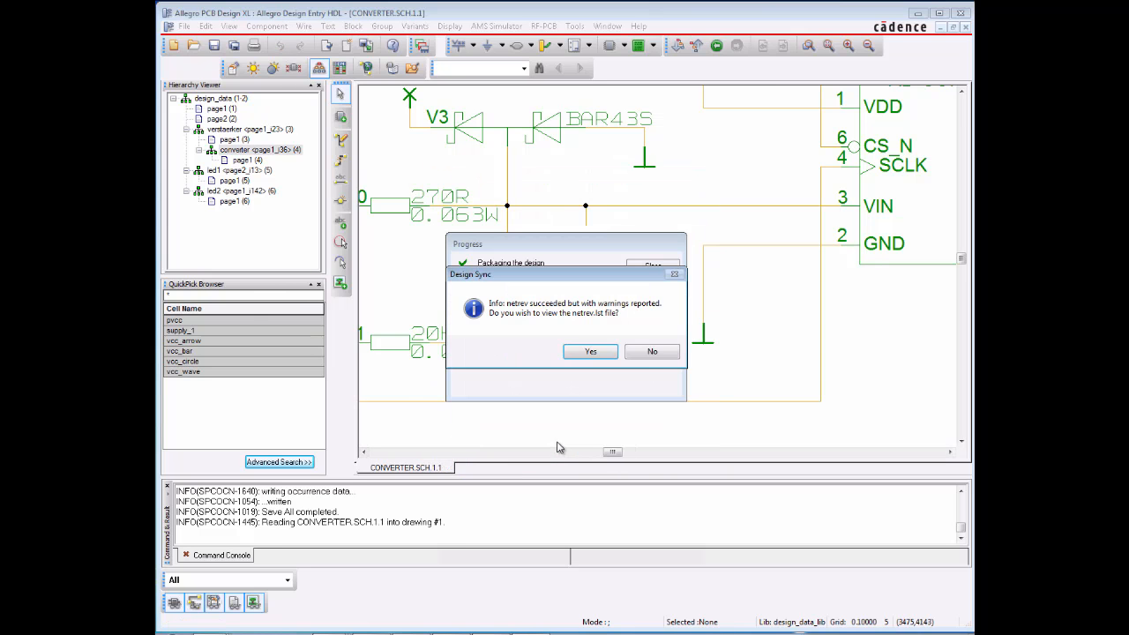
click(652, 352)
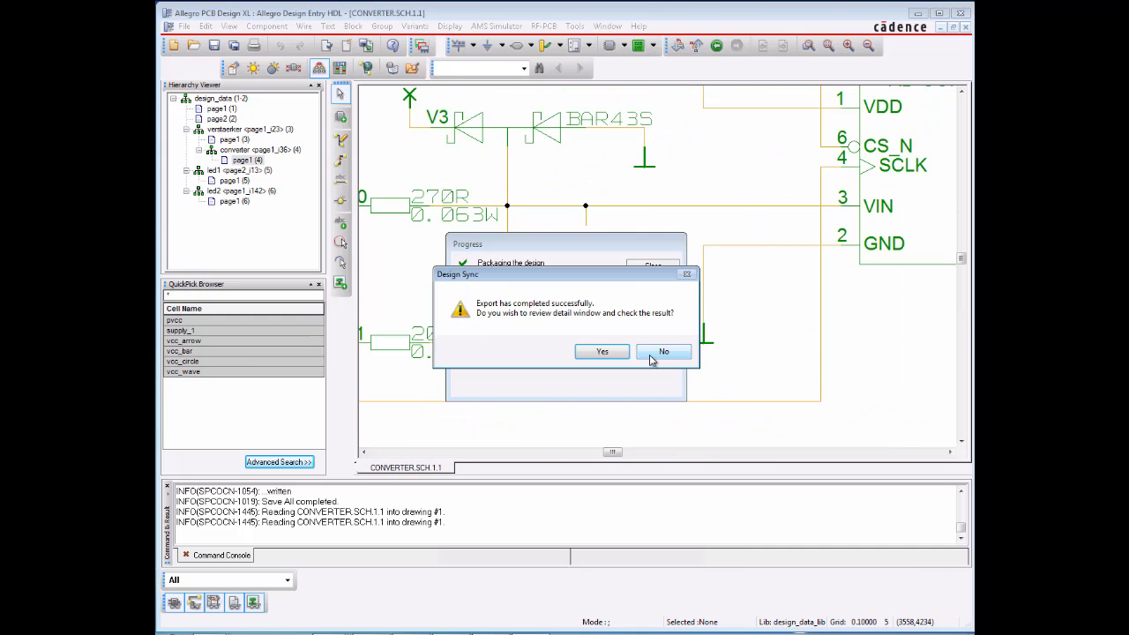
click(652, 358)
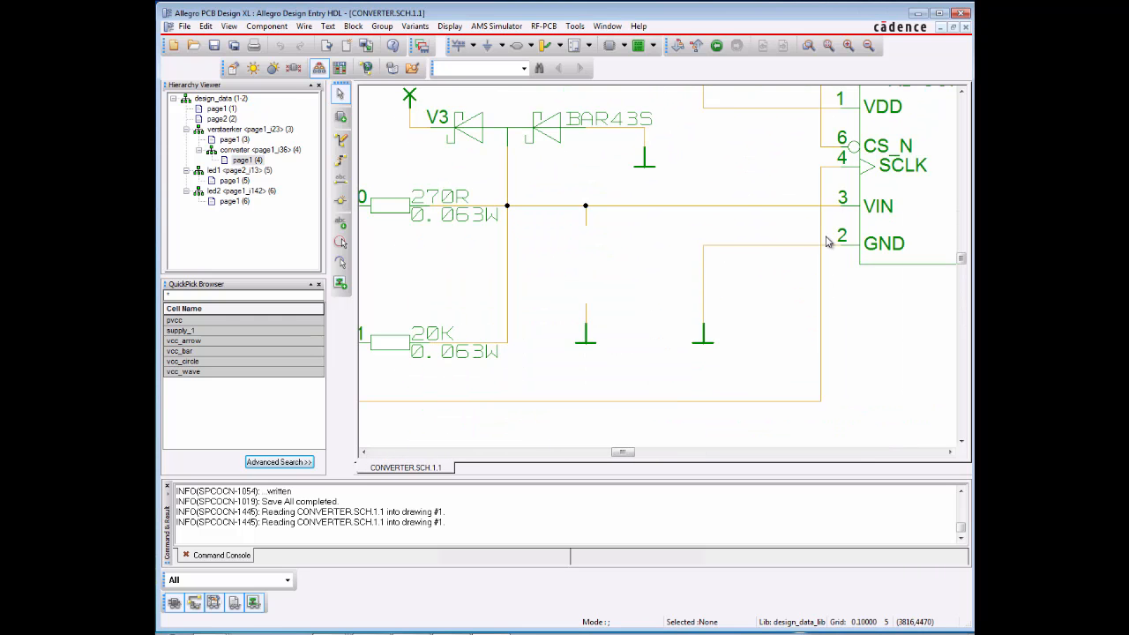
click(962, 13)
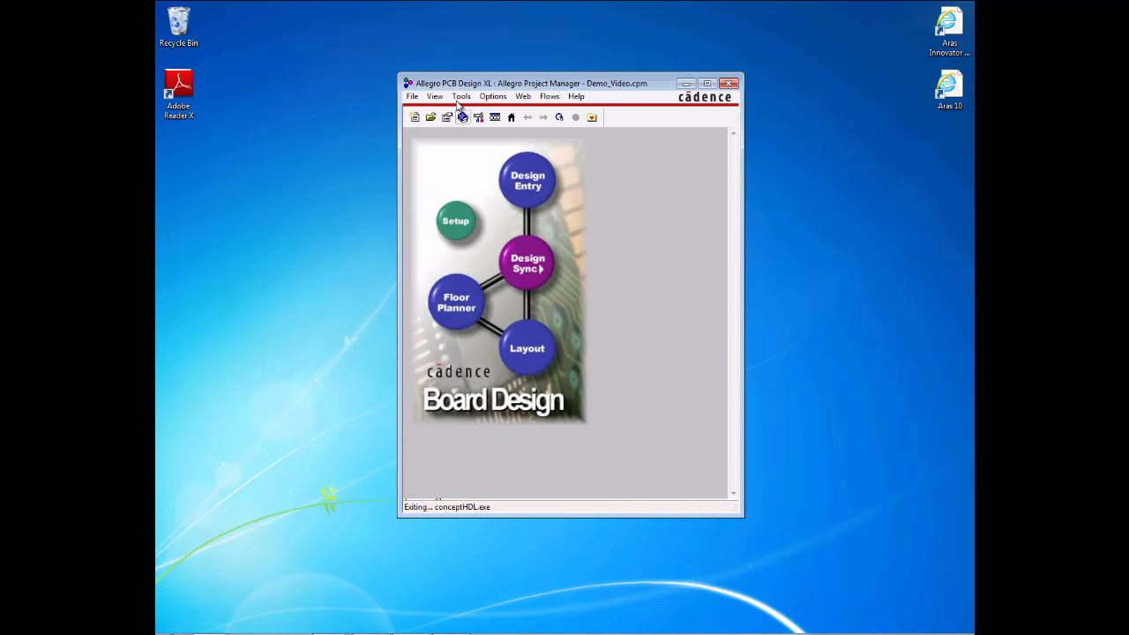
Step: Save Demo_Video 101057/E through Integrate with all design, fabrication and assembly uploads enabled, and filter unchanged parts out of the BOM comparison
click(461, 97)
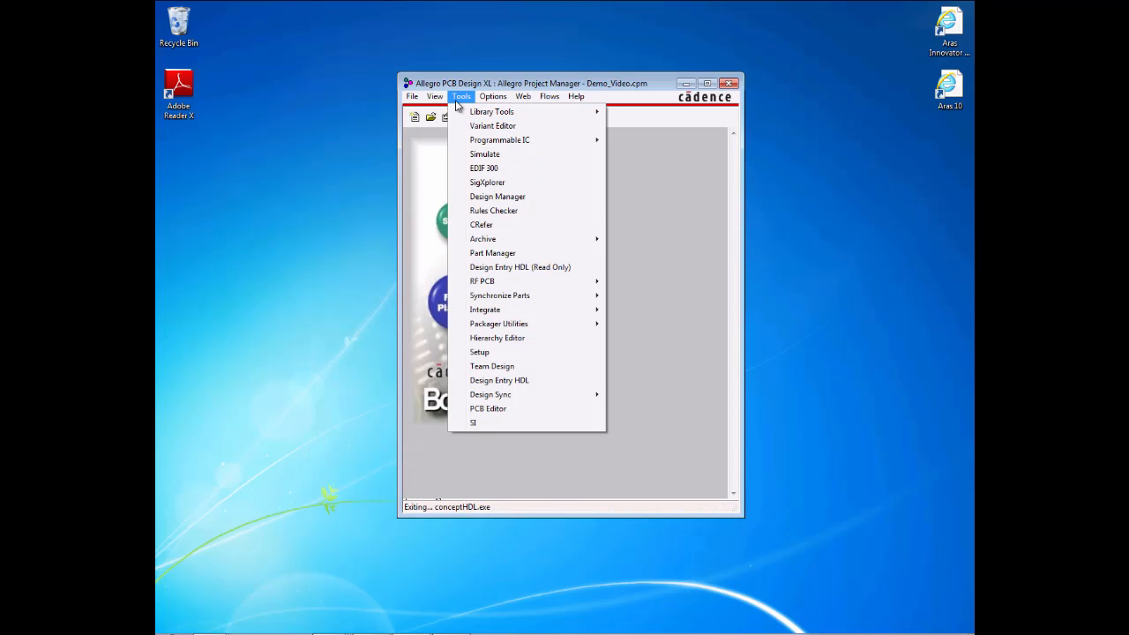
mouse_move(489, 309)
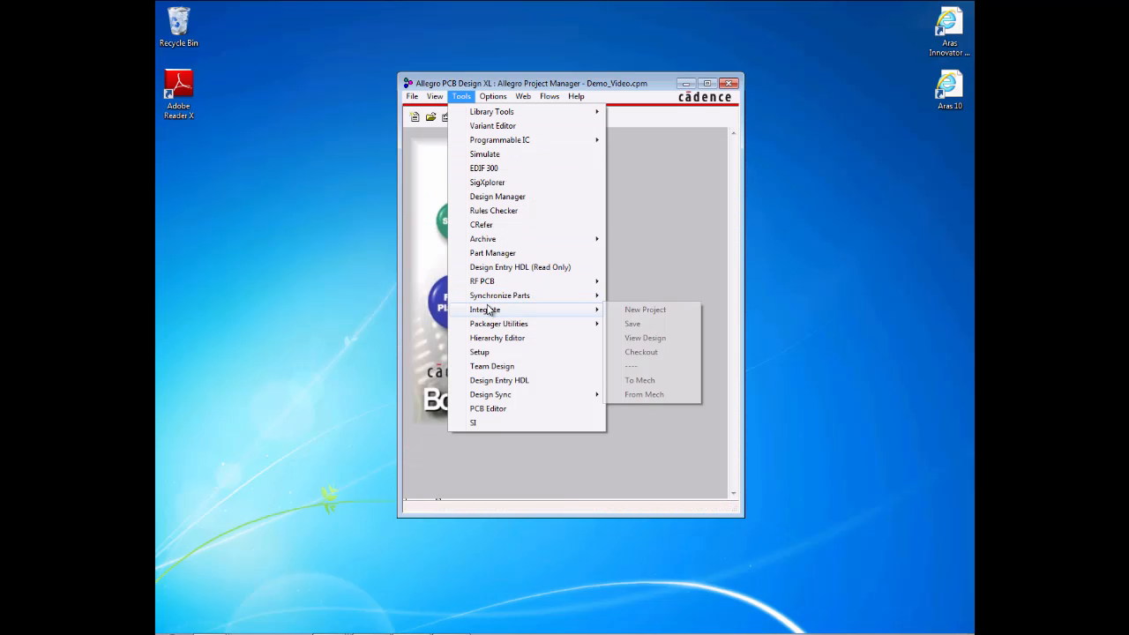
click(660, 329)
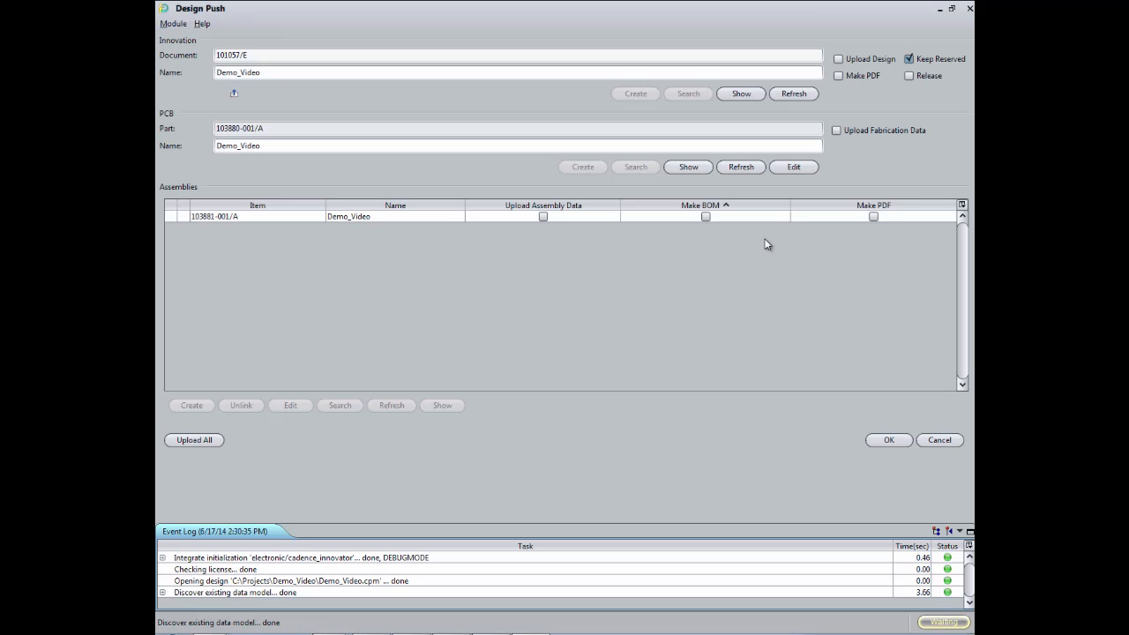
click(214, 442)
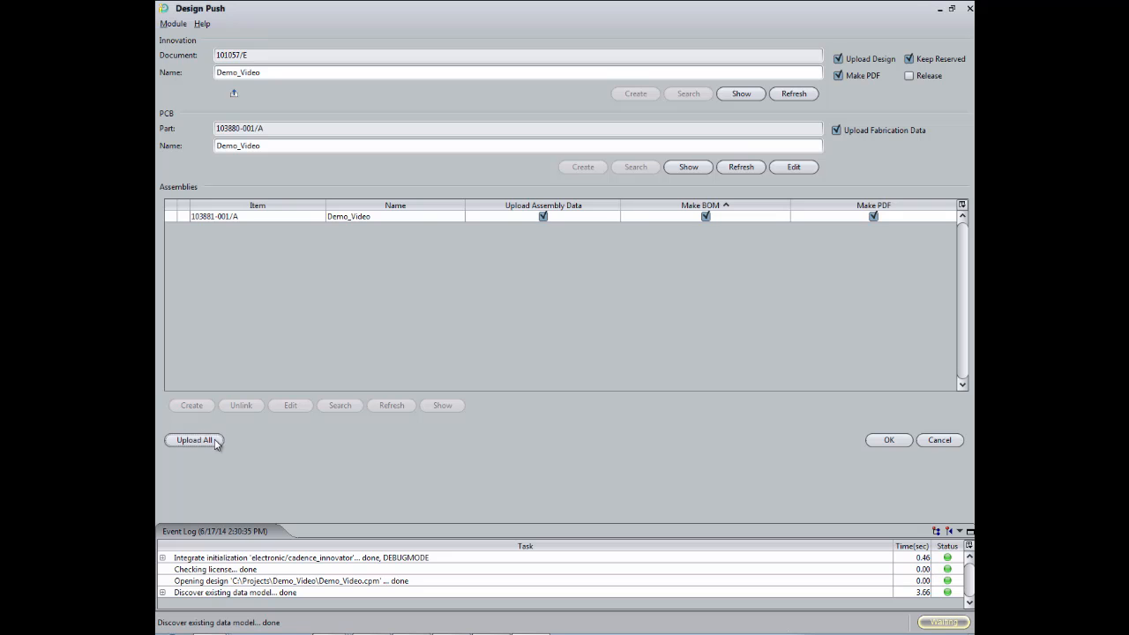
click(885, 440)
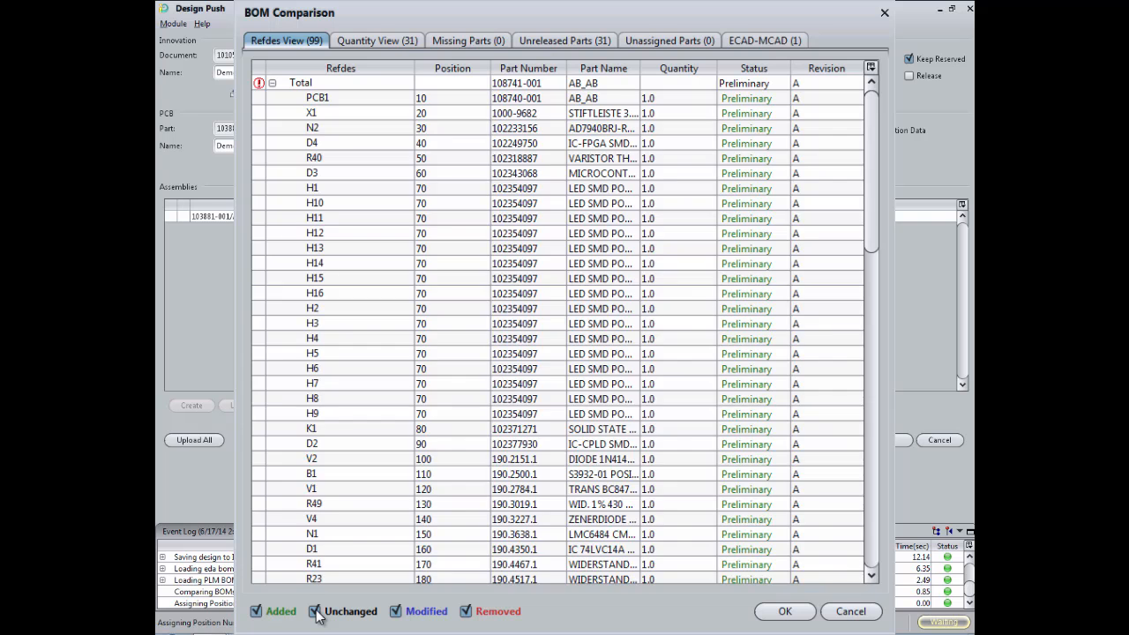
click(316, 612)
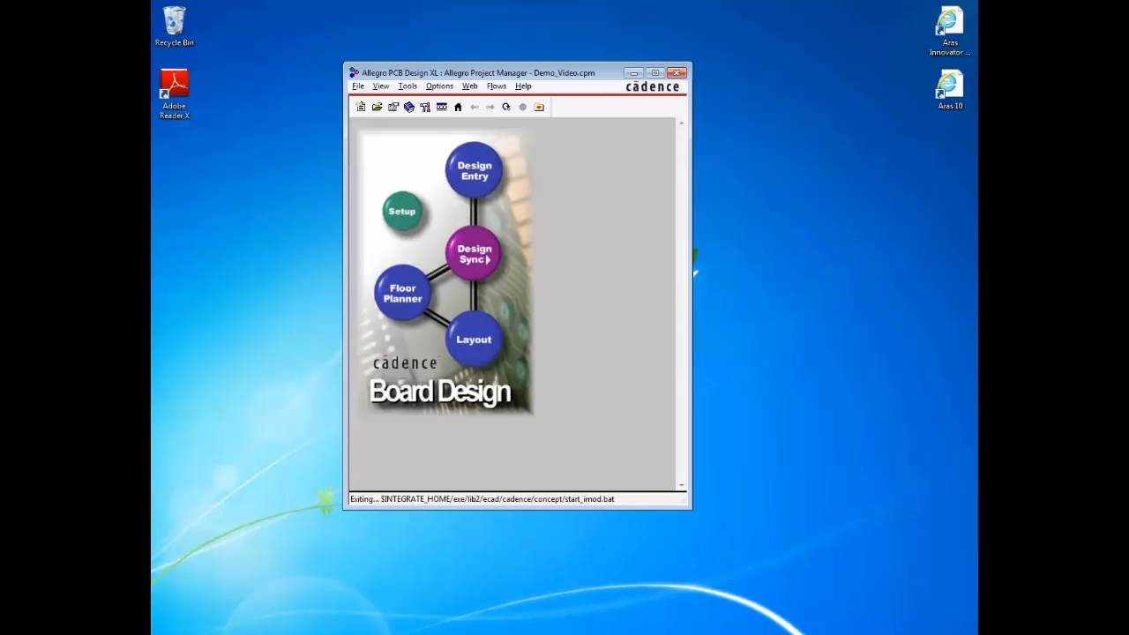
Step: Launch Synchronize Parts from Allegro Project Manager and finish the Add Items wizard
click(407, 86)
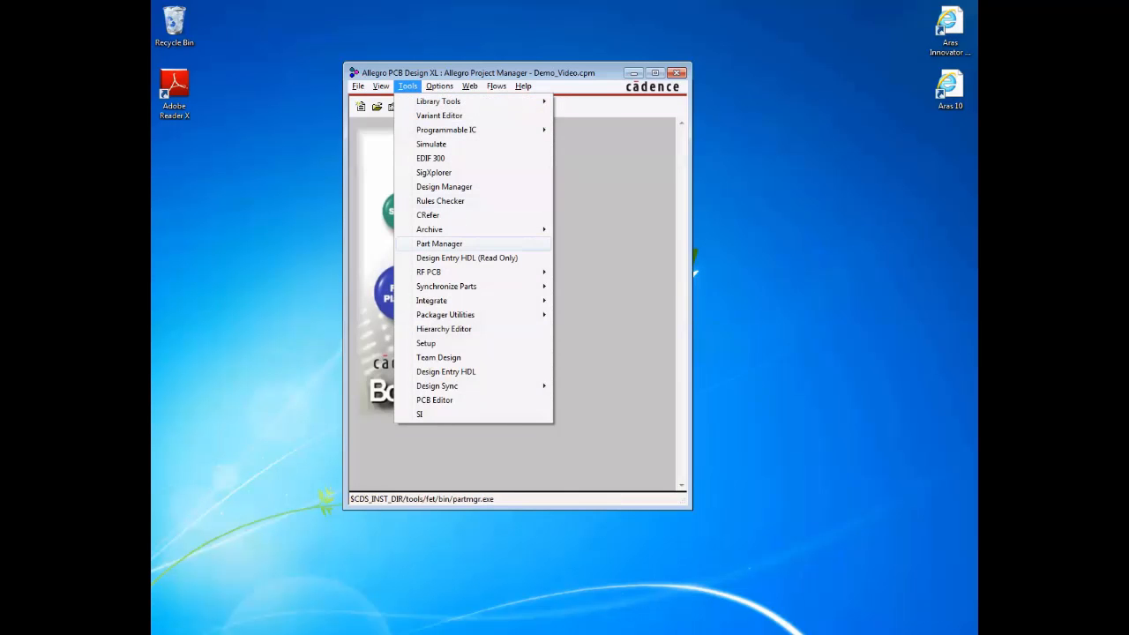
key(Right)
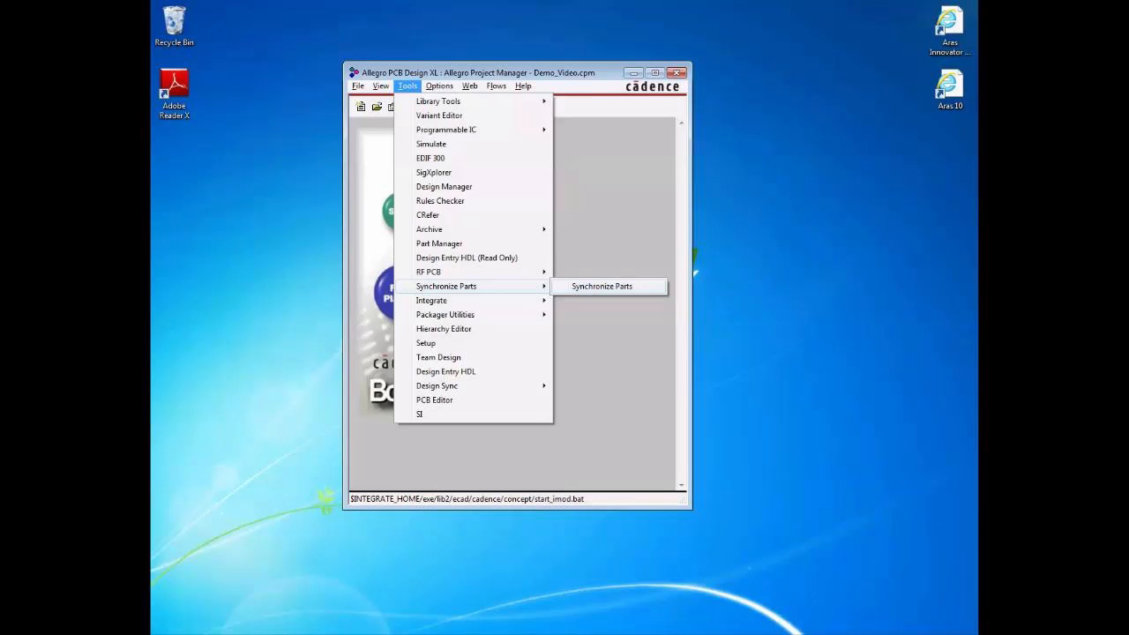
click(602, 286)
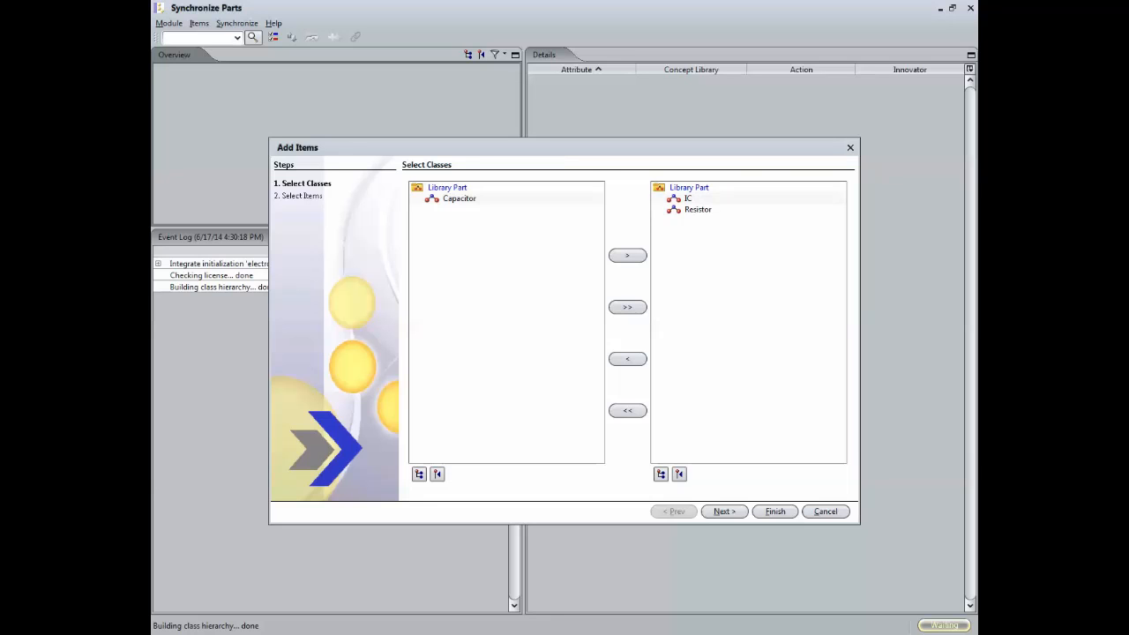
key(alt+f)
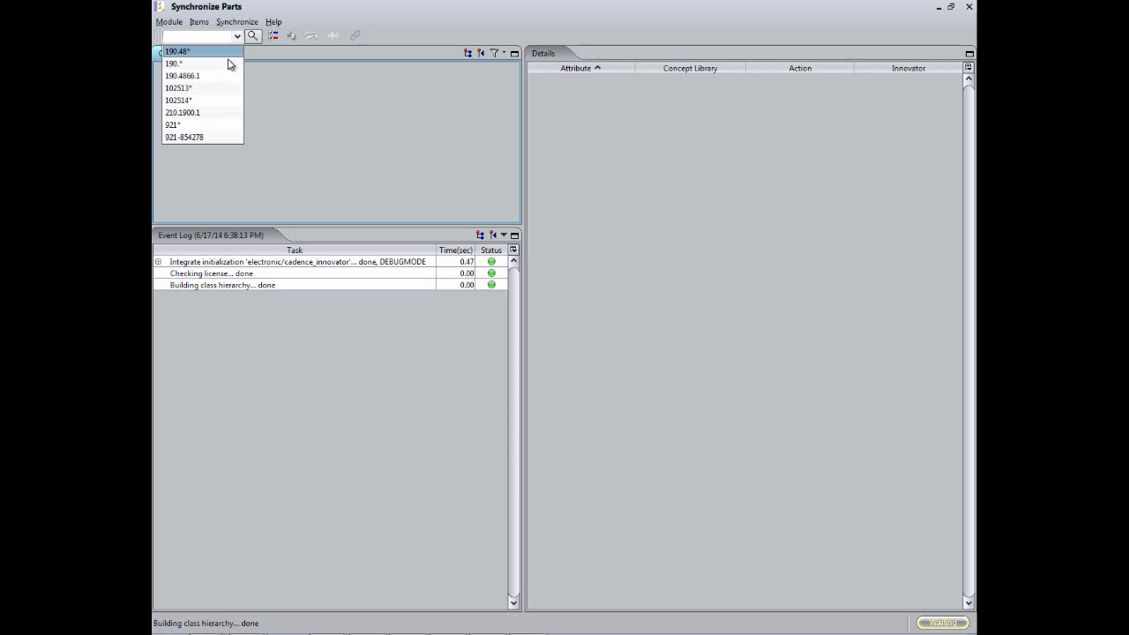
Step: Search the library parts for 190.48* and display the available comparison filter options
click(227, 55)
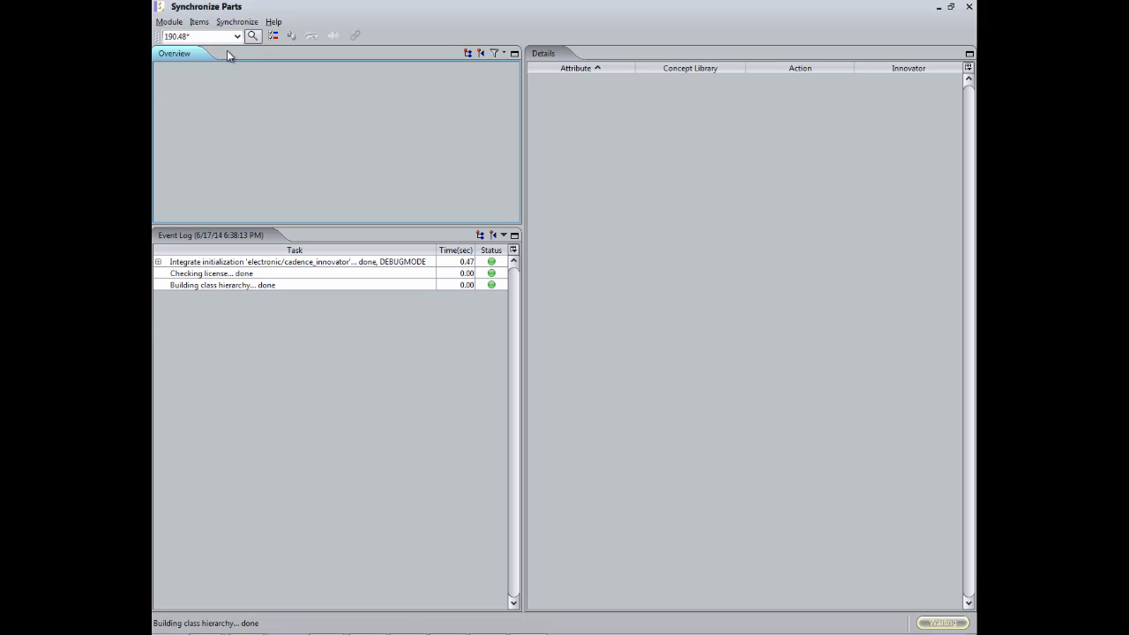
click(252, 36)
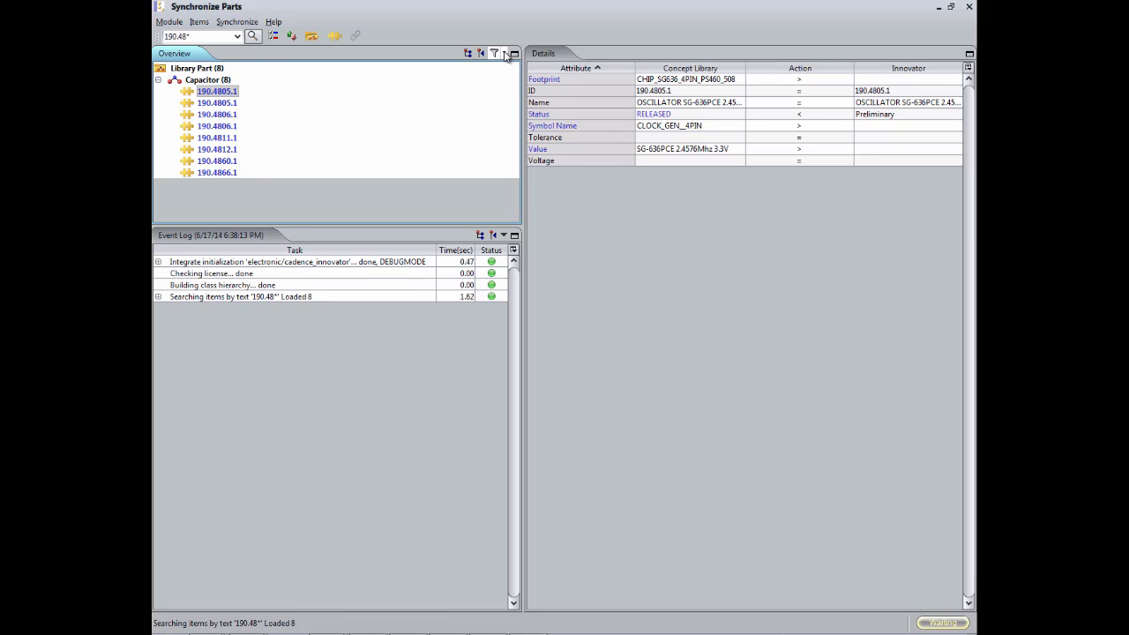
click(504, 54)
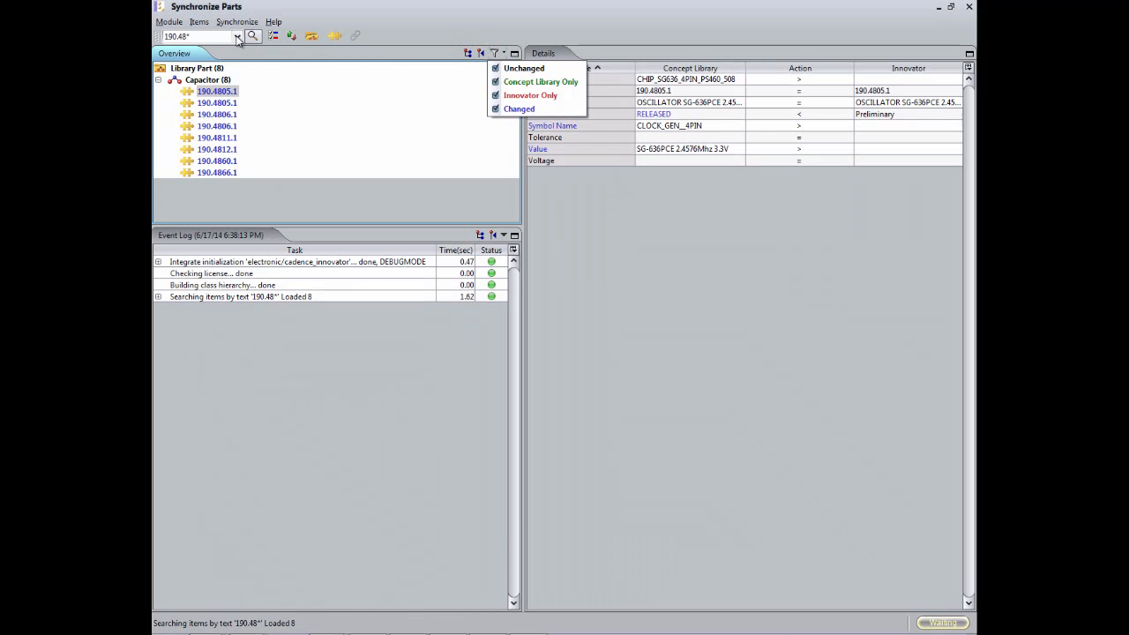
Step: Search for library part 190.4866.1 and synchronize this capacitor from the Concept Library to Innovator
click(237, 36)
click(194, 76)
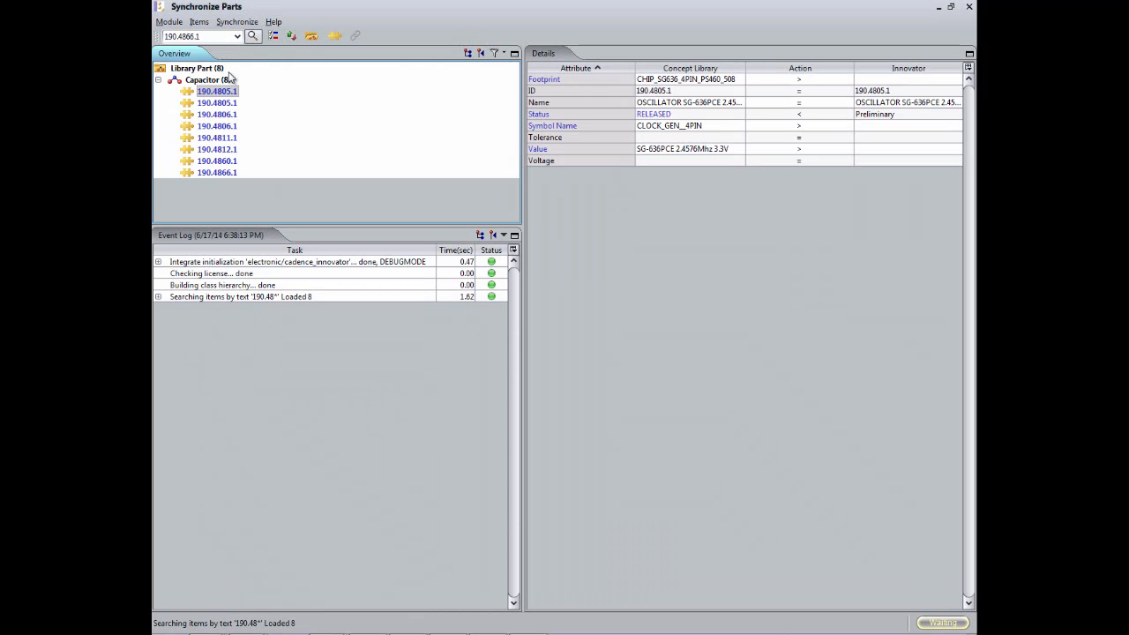
click(252, 35)
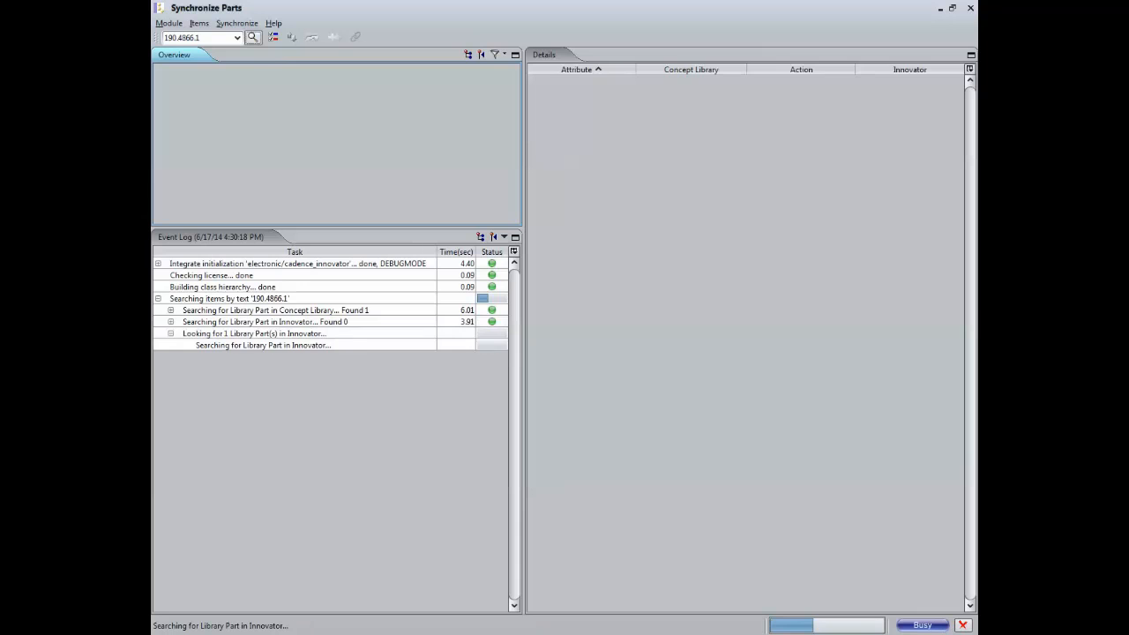
right_click(224, 93)
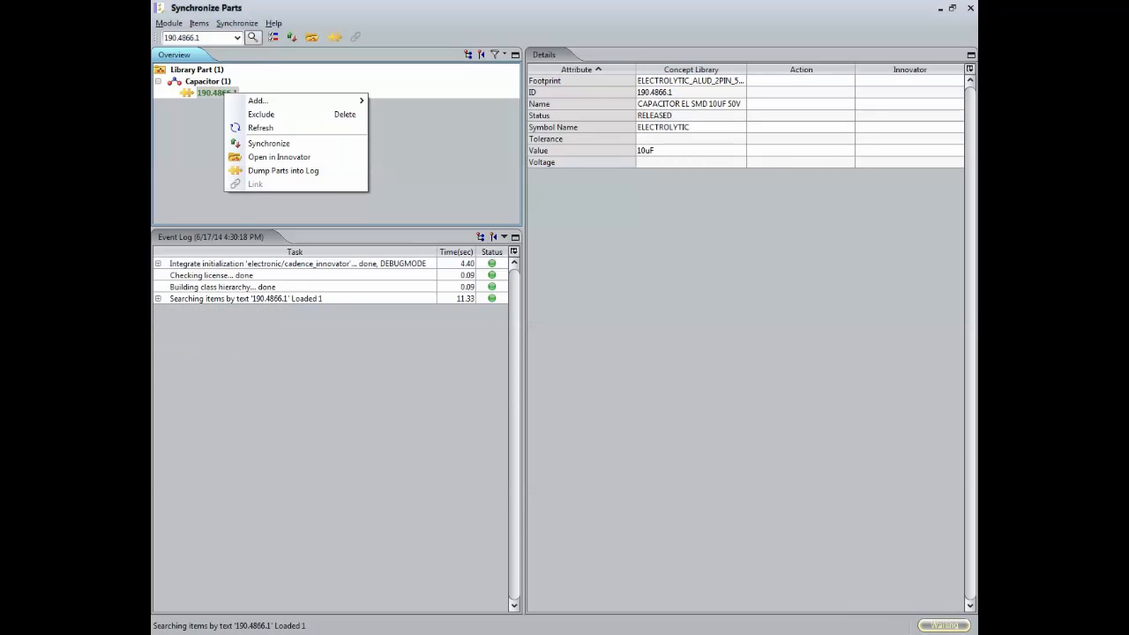
click(268, 143)
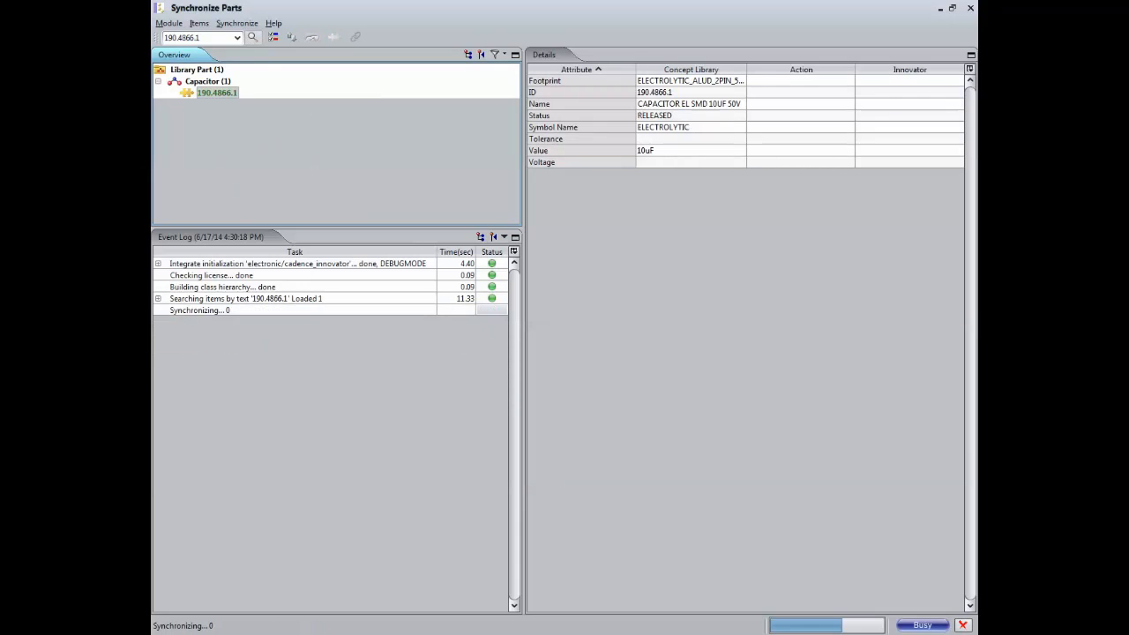